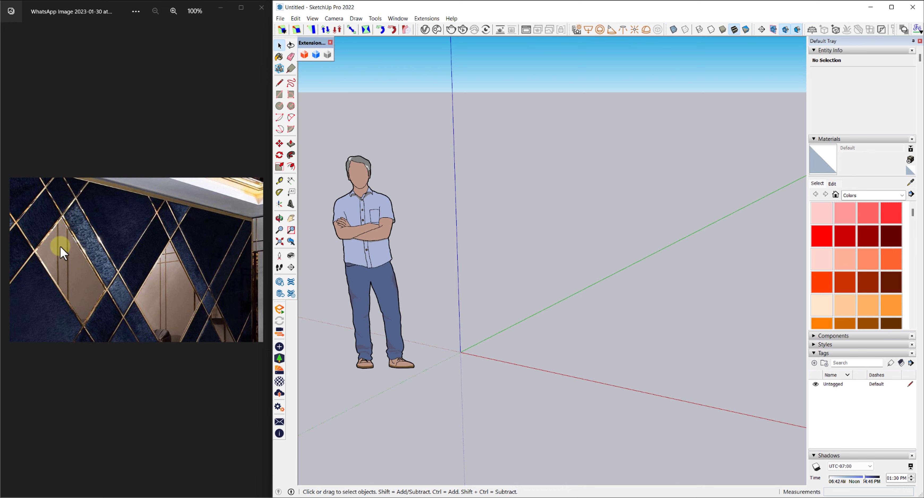
Draw a 14' by 9' upright rectangle at the origin as the wall face
scroll(62, 251, up, 2)
scroll(64, 253, up, 3)
scroll(67, 254, down, 5)
scroll(68, 255, up, 3)
scroll(68, 255, down, 1)
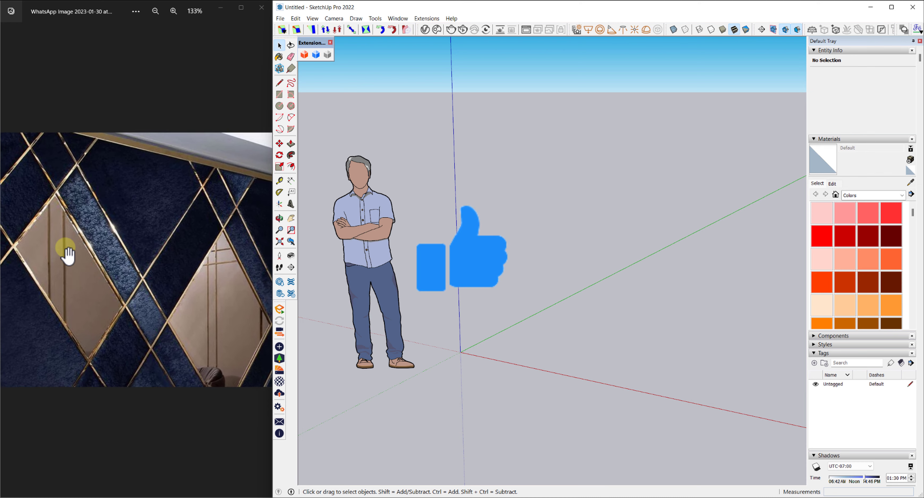
scroll(68, 255, down, 2)
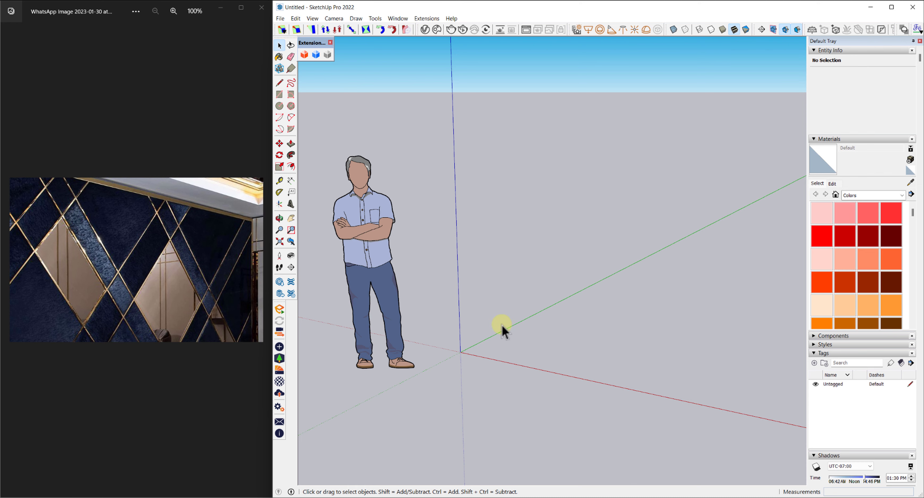
key(r)
click(460, 352)
scroll(573, 315, down, 2)
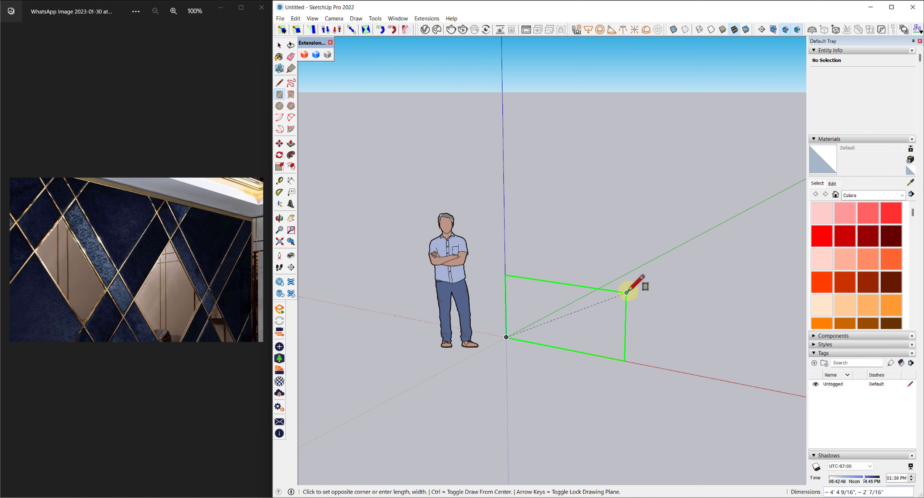
middle_drag(627, 293, 439, 273)
text(14',)
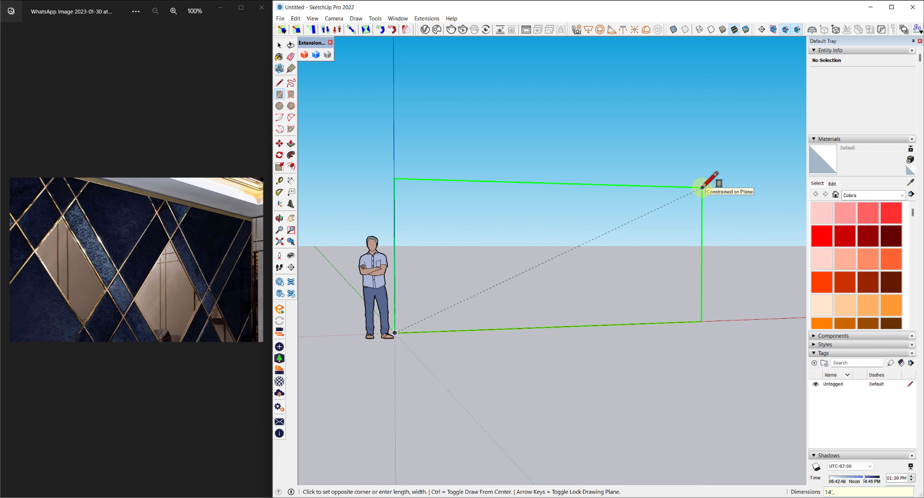
text(9)
key(Return)
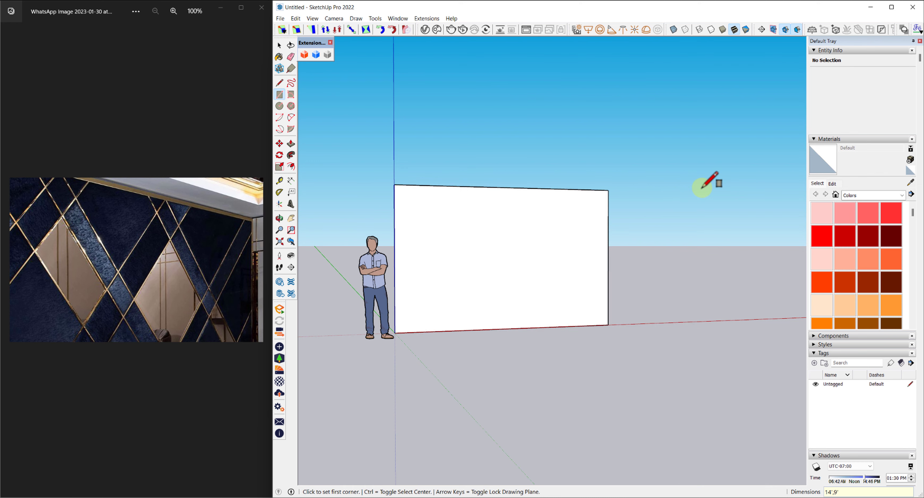
mouse_move(463, 228)
middle_down()
mouse_move(423, 250)
mouse_move(522, 257)
mouse_move(536, 245)
middle_up()
key(space)
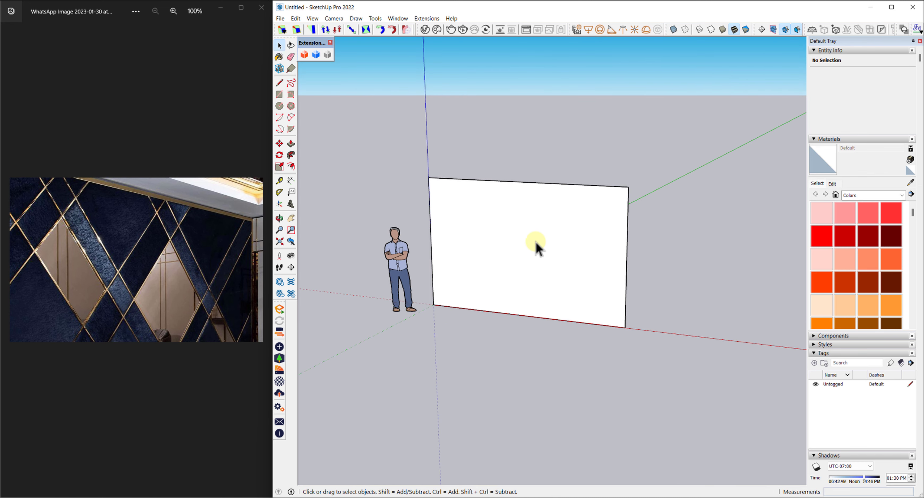
Draw a second, larger upright rectangle beside the wall along the red axis
double_click(520, 237)
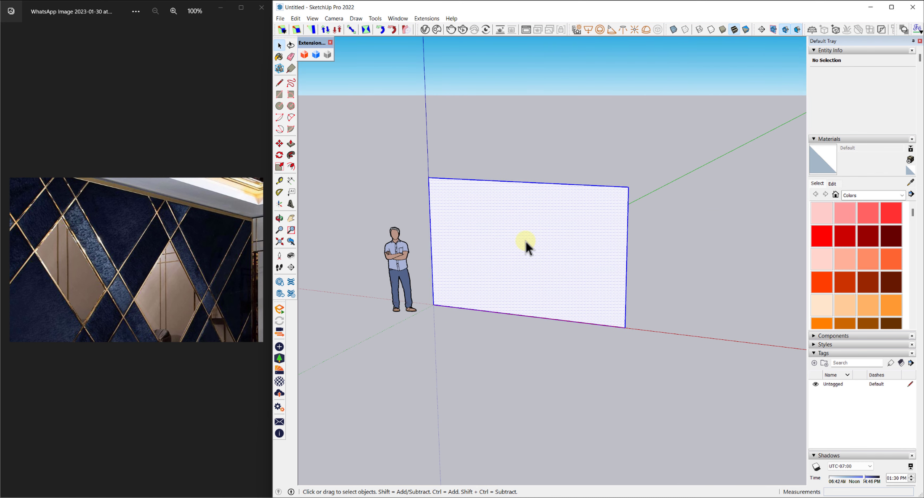
scroll(559, 254, down, 3)
key(r)
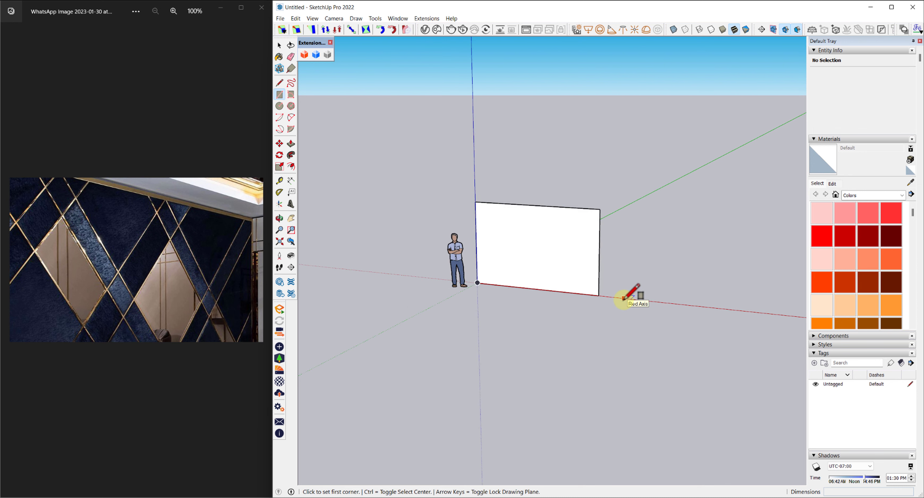
key(ctrl)
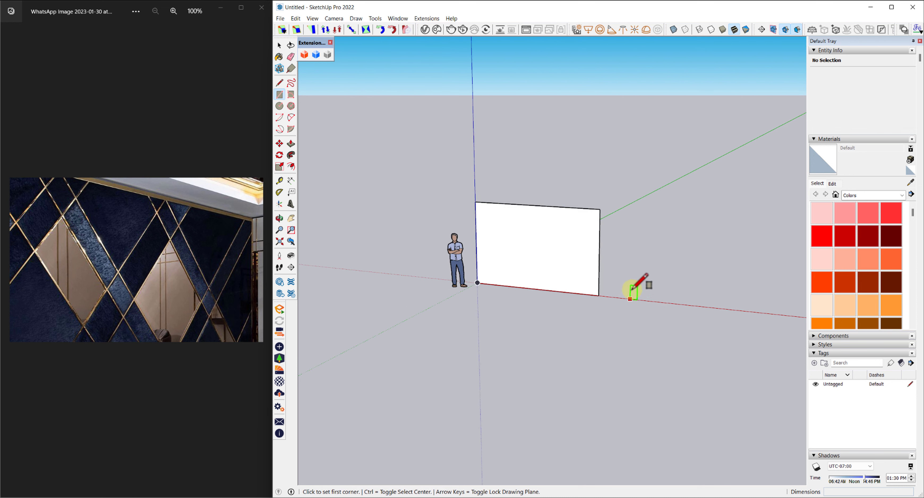
click(623, 297)
scroll(637, 284, down, 2)
mouse_move(637, 285)
shift+middle_down()
mouse_move(699, 203)
mouse_move(606, 224)
shift+middle_up()
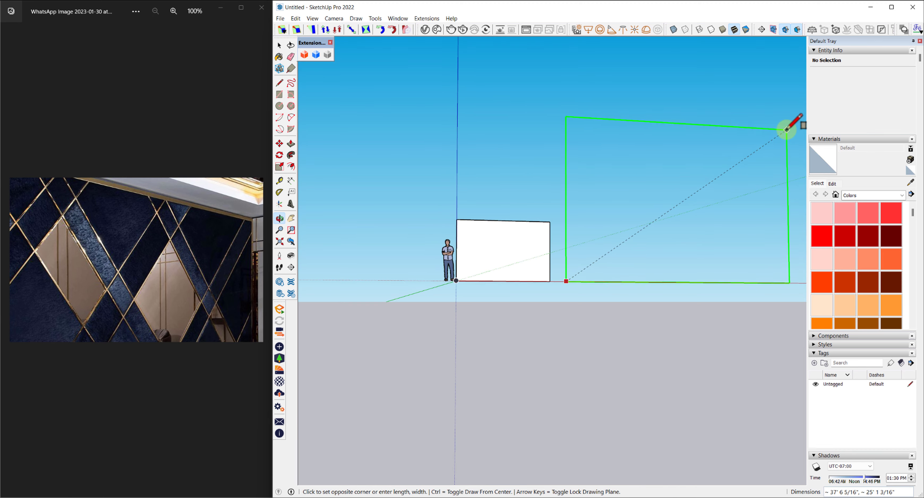
click(715, 193)
key(space)
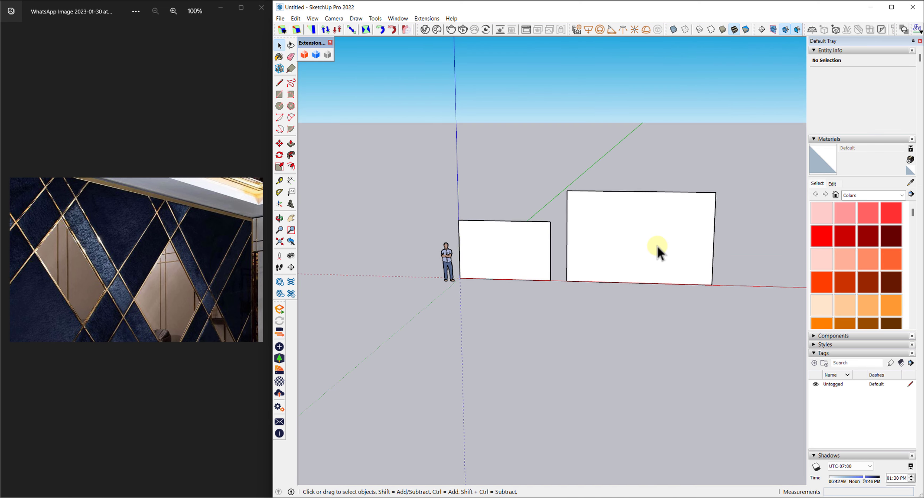
scroll(656, 247, up, 3)
middle_drag(656, 228, 530, 275)
scroll(531, 276, up, 2)
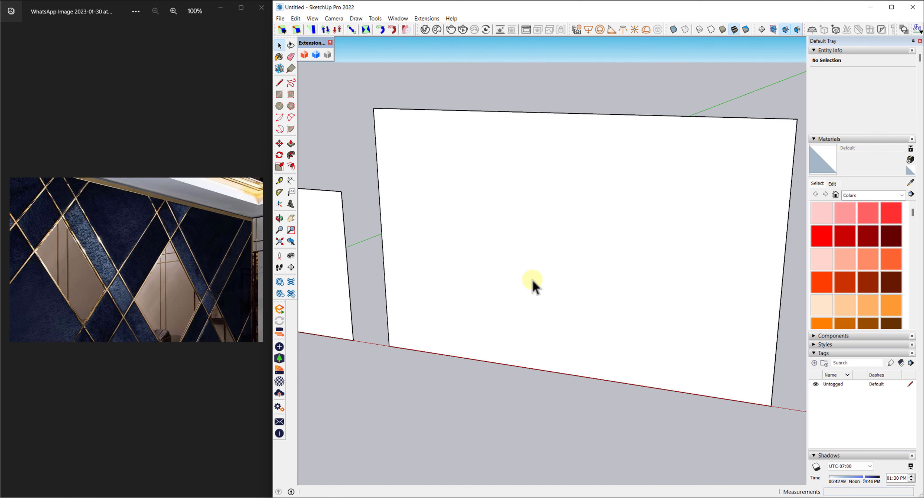
key(t)
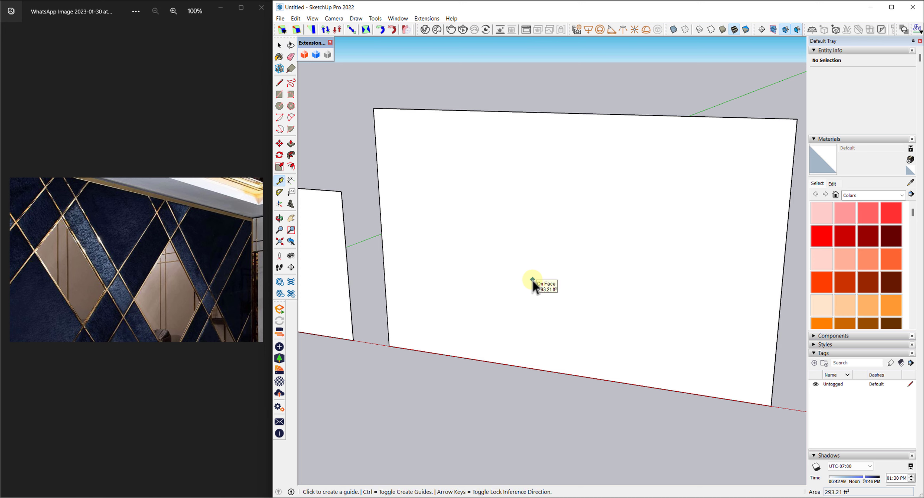
scroll(163, 305, up, 2)
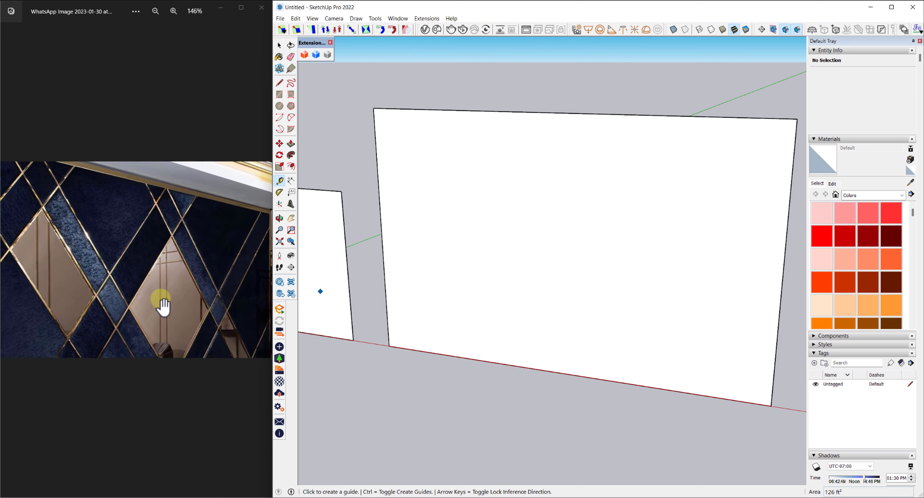
scroll(164, 307, up, 2)
scroll(160, 305, down, 3)
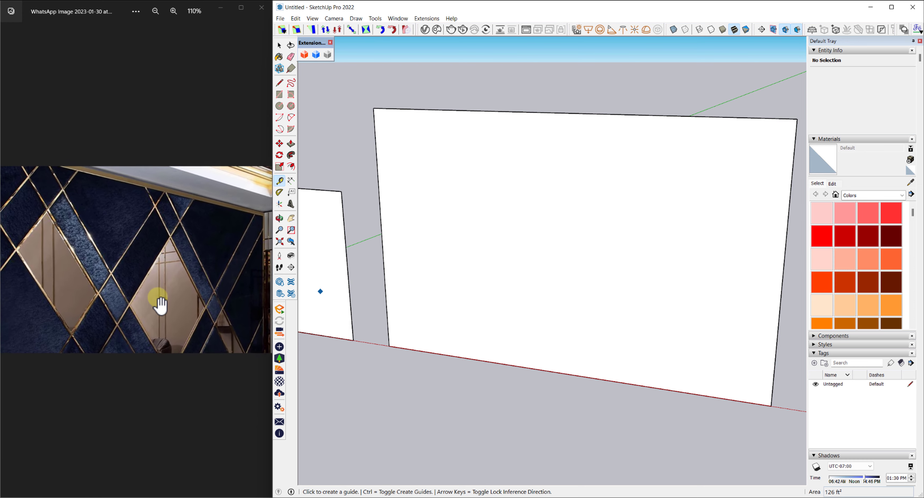
scroll(166, 309, up, 1)
scroll(169, 309, up, 1)
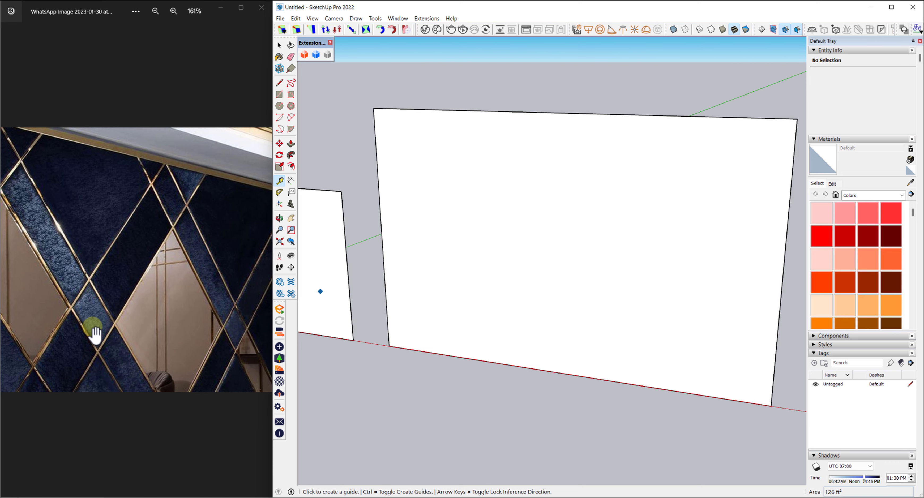
scroll(93, 328, up, 3)
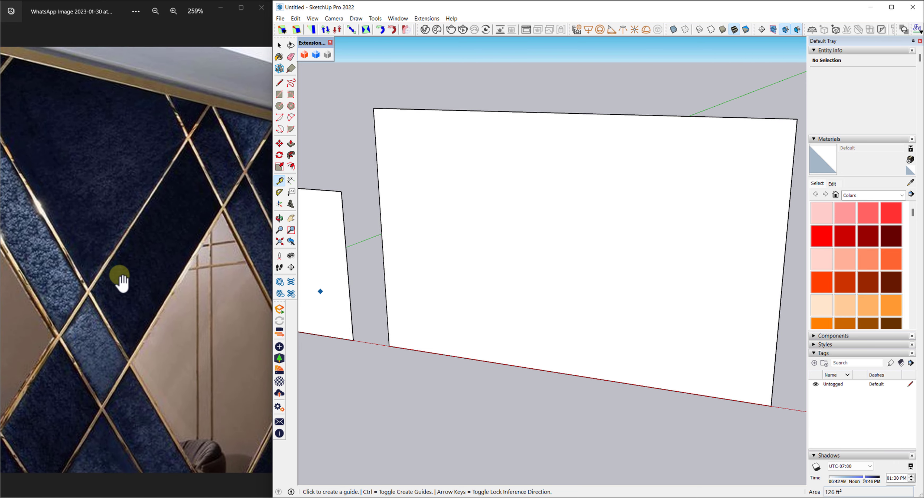
scroll(121, 278, down, 2)
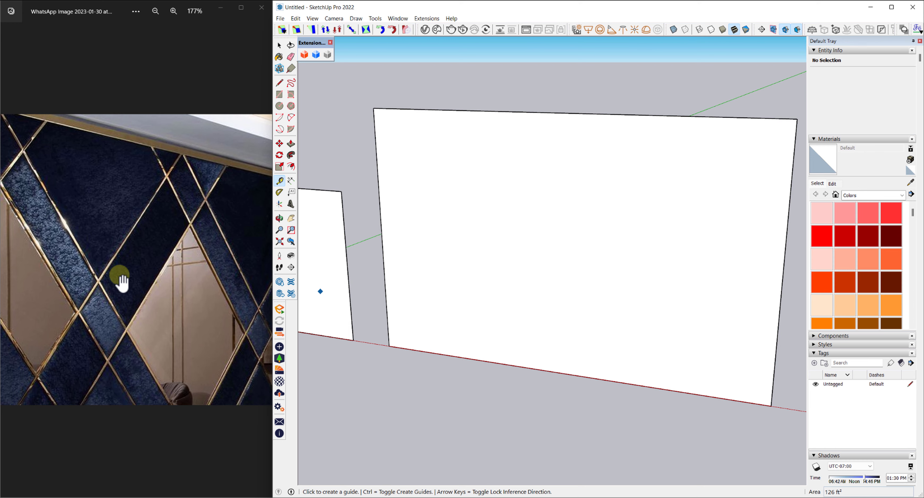
mouse_move(437, 284)
middle_down()
mouse_move(491, 299)
mouse_move(458, 284)
middle_up()
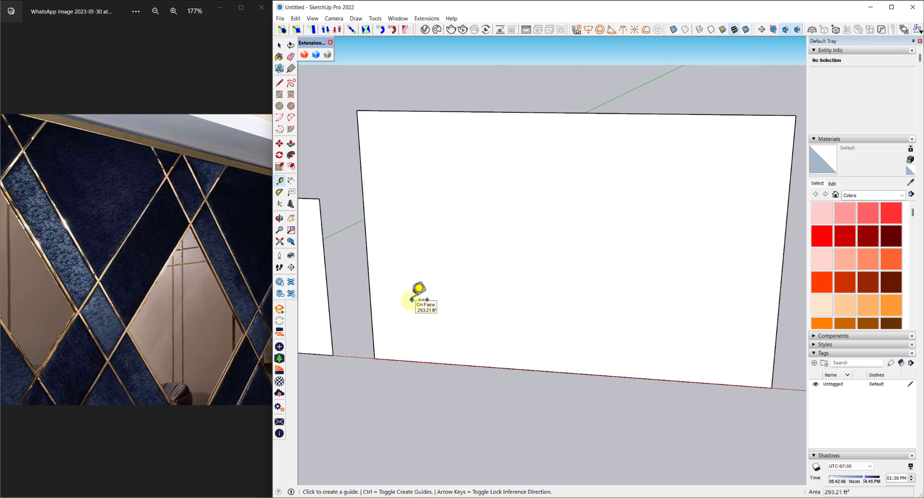
key(space)
scroll(101, 300, down, 2)
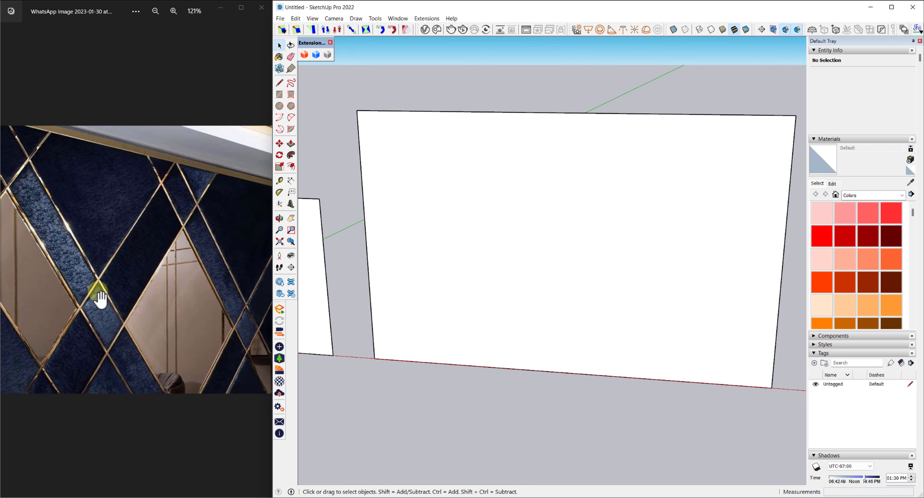
scroll(101, 300, up, 1)
mouse_move(154, 294)
mouse_down()
mouse_move(68, 223)
mouse_move(20, 243)
mouse_up()
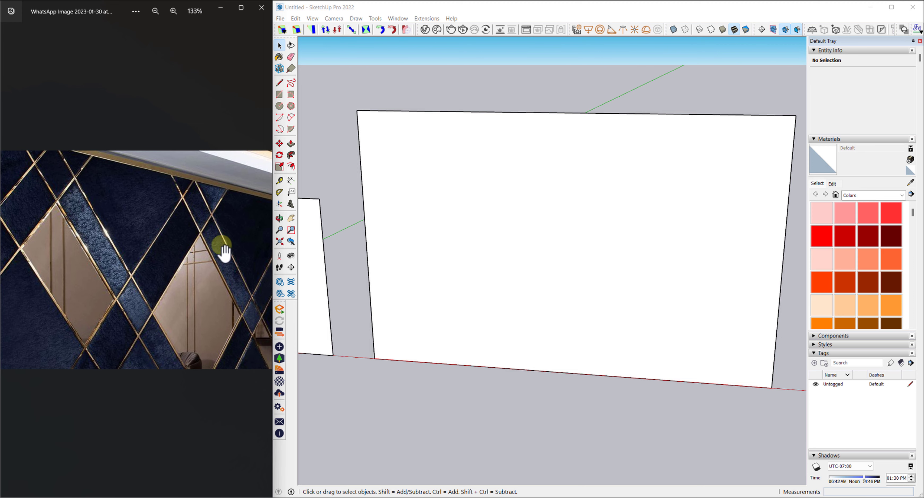
scroll(118, 197, up, 3)
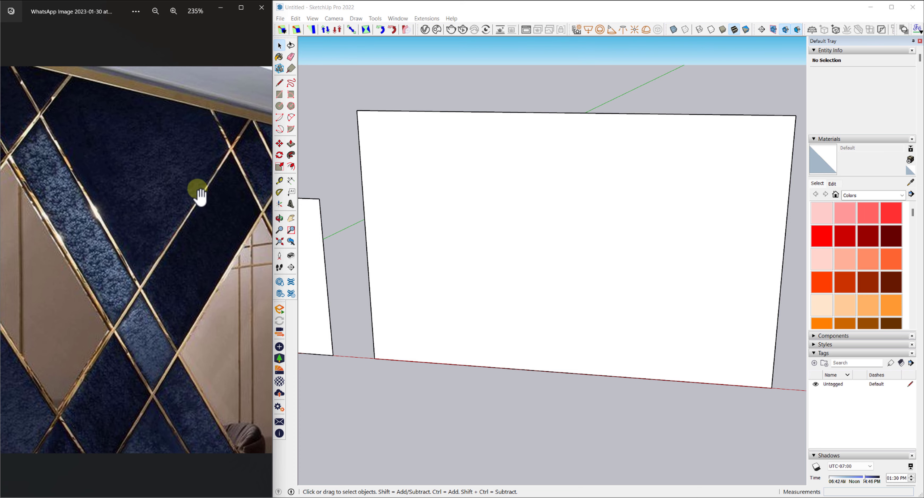
scroll(161, 204, down, 1)
scroll(78, 351, down, 2)
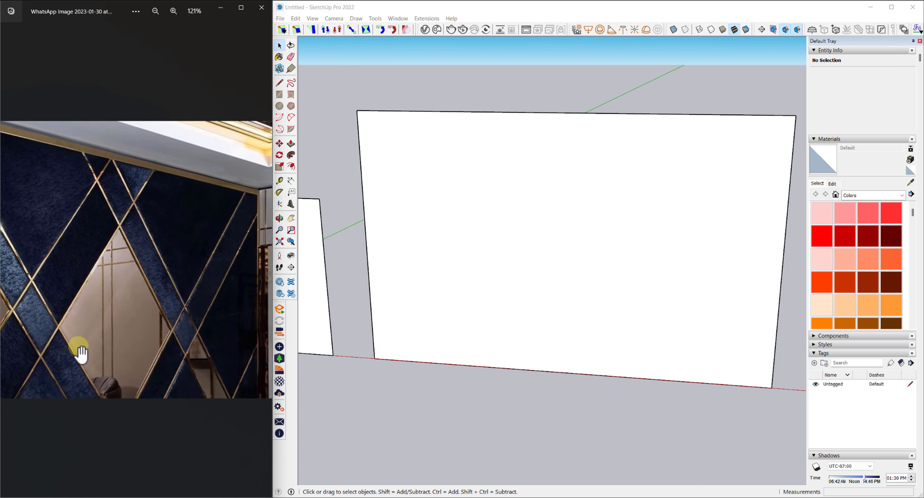
drag(55, 269, 128, 291)
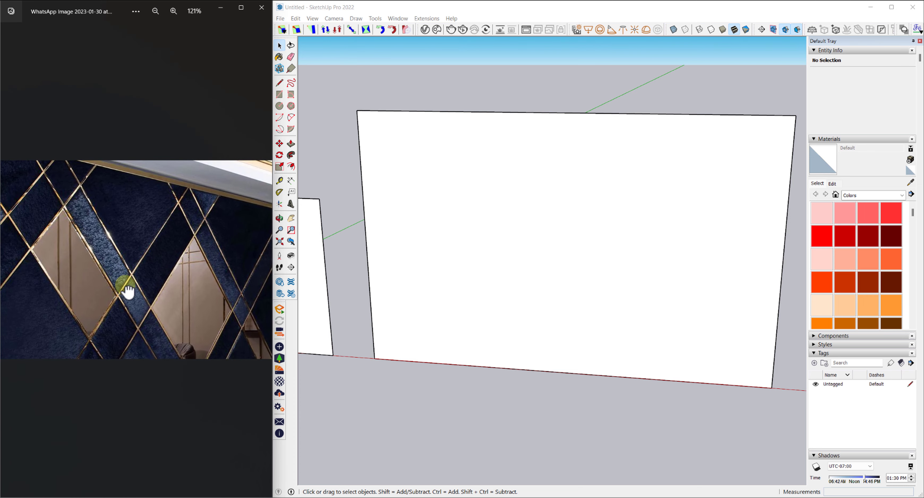
click(472, 273)
middle_drag(472, 273, 446, 300)
scroll(457, 284, down, 3)
Place guides 2' in from the wall's left edge and 1'6" above its bottom edge
scroll(409, 314, up, 2)
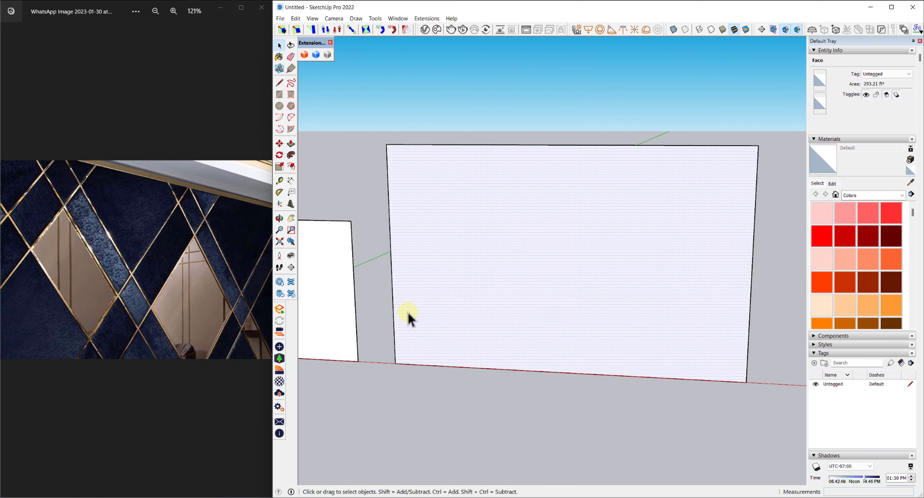
scroll(407, 311, up, 1)
key(t)
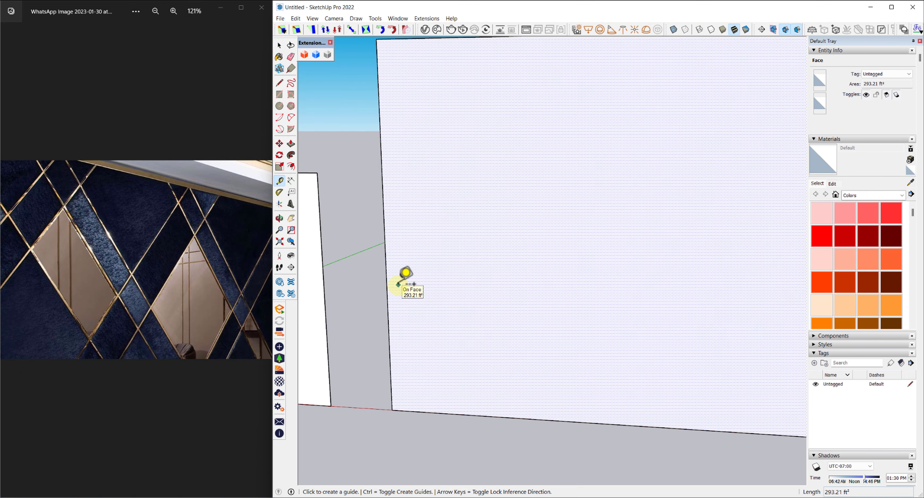
scroll(405, 279, up, 2)
click(387, 298)
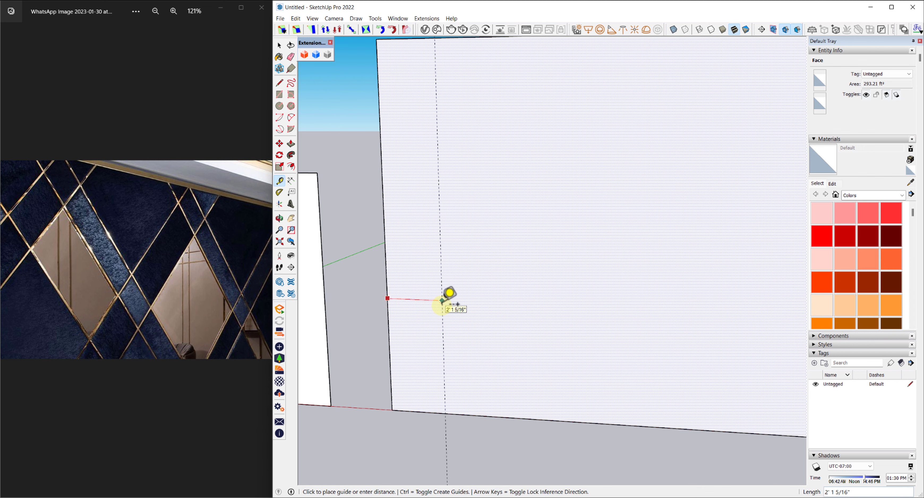
key(Return)
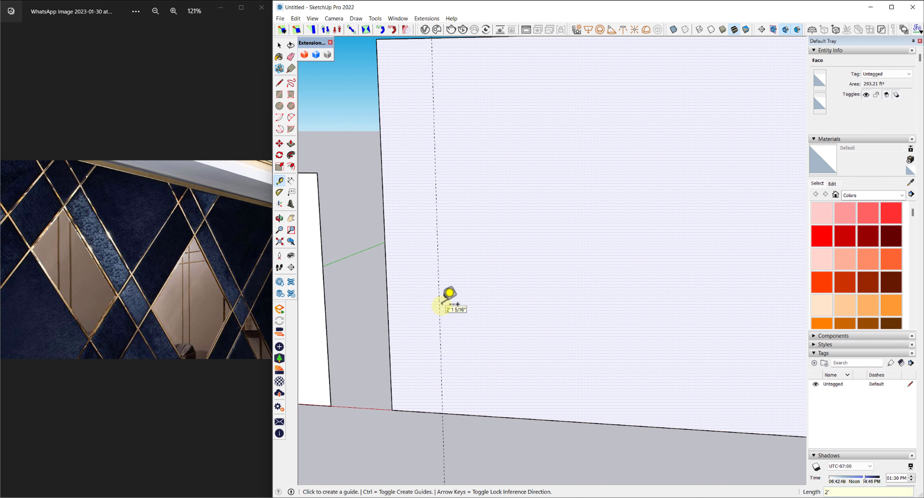
click(425, 415)
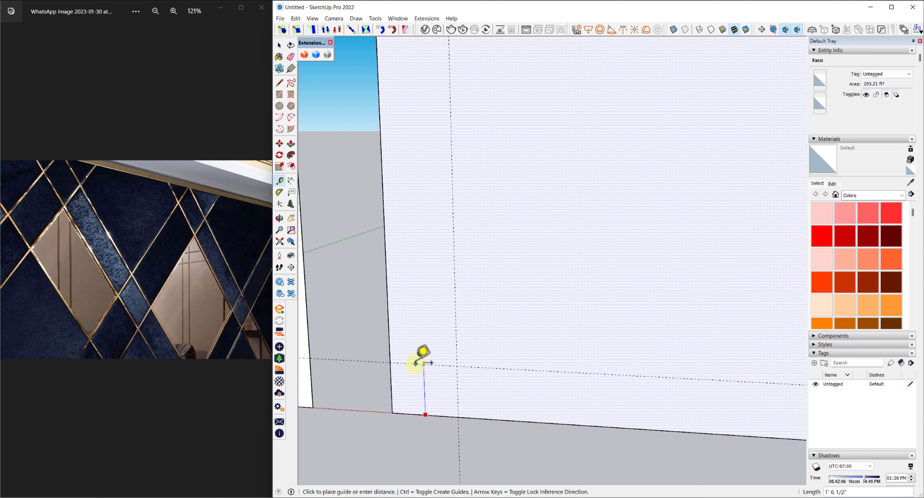
text(")
key(Return)
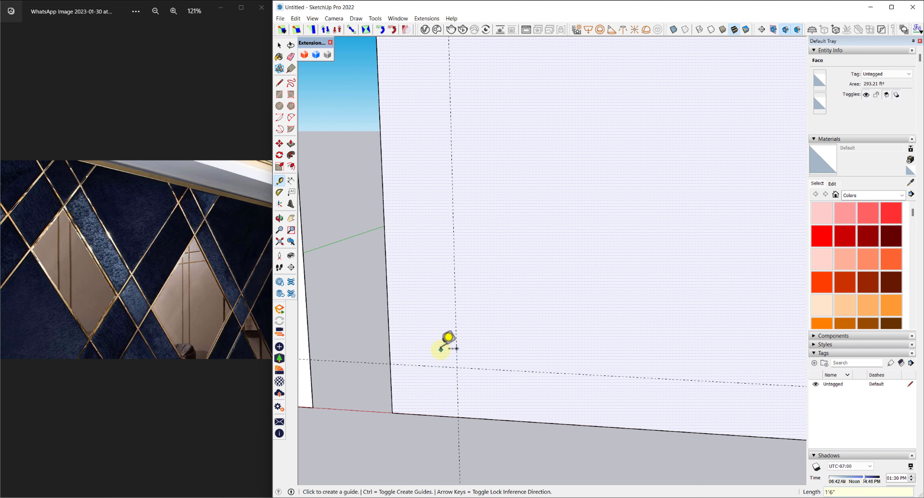
click(455, 328)
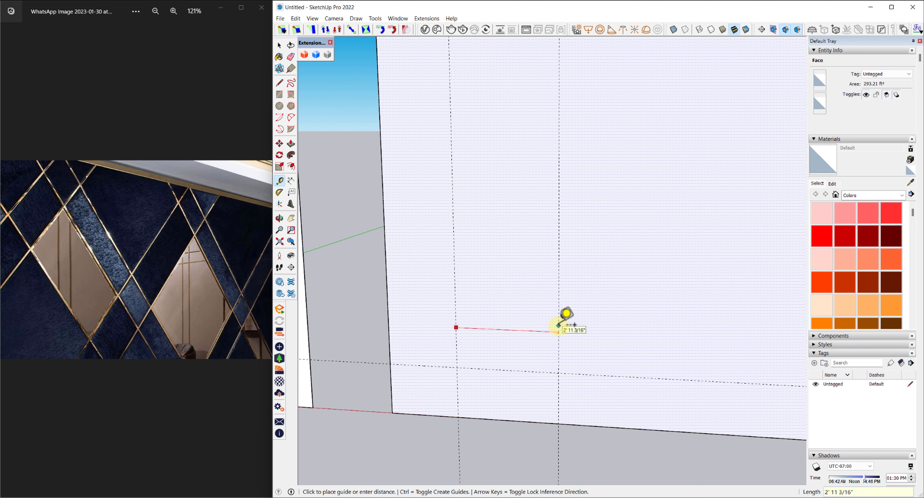
key(Escape)
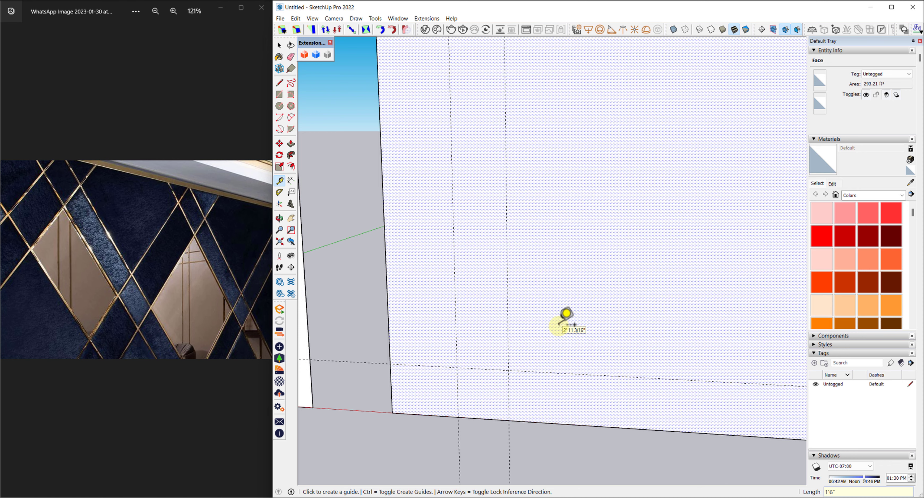
Add a guide 4' from the vertical guide and measure upward from the lower guide
scroll(132, 295, up, 2)
scroll(92, 328, up, 3)
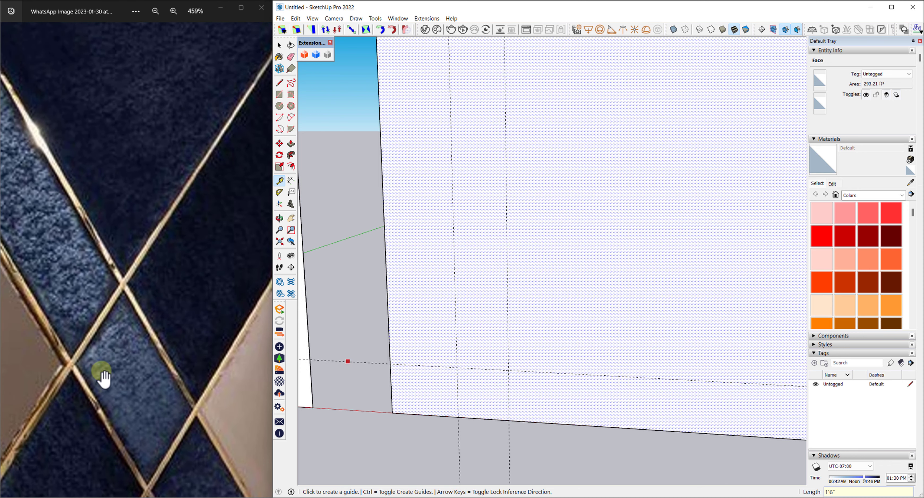
scroll(106, 373, down, 3)
scroll(104, 374, down, 2)
middle_drag(500, 292, 482, 331)
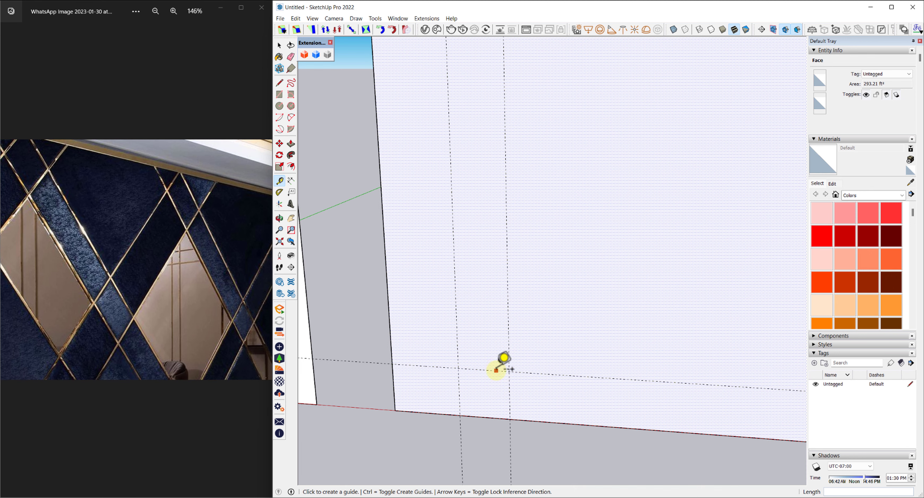
scroll(510, 345, up, 1)
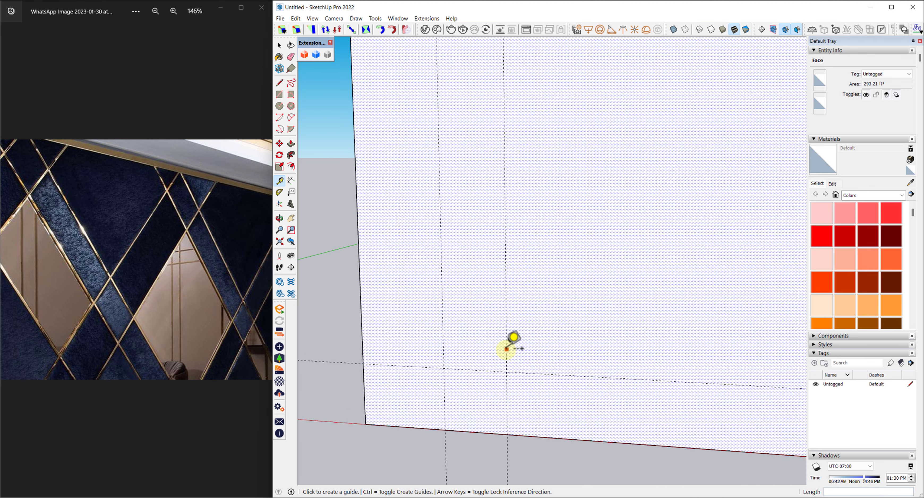
click(507, 348)
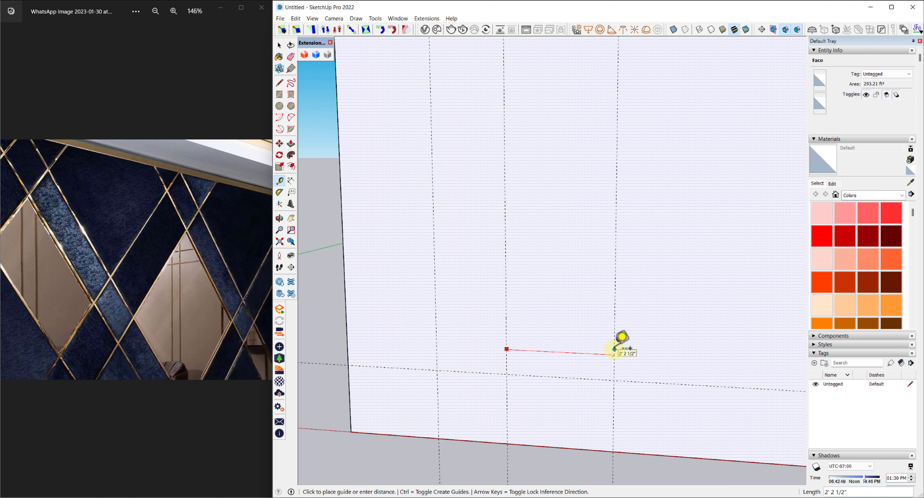
key(Return)
scroll(612, 350, down, 2)
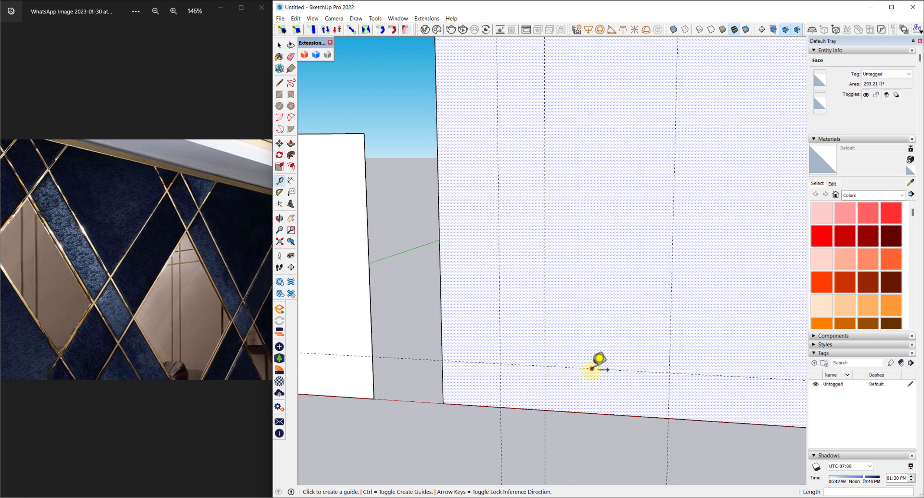
click(592, 369)
text(4')
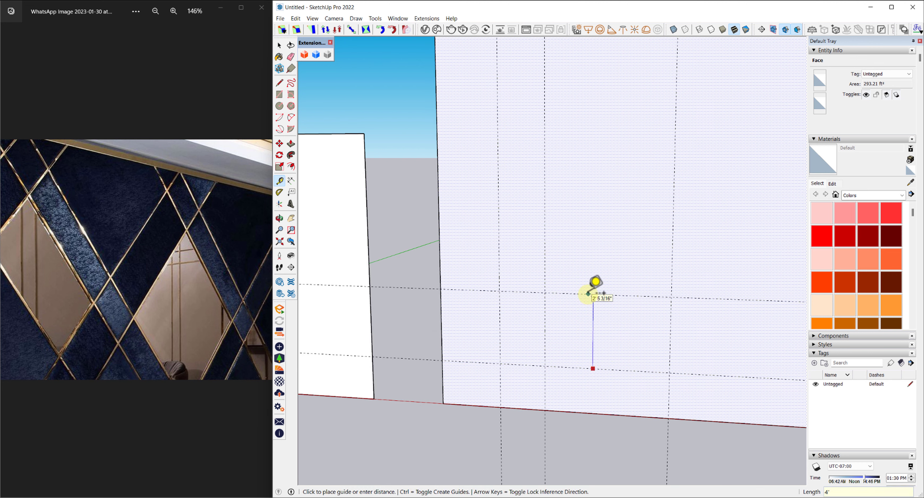
mouse_move(588, 289)
middle_down()
mouse_move(540, 326)
mouse_move(553, 315)
middle_up()
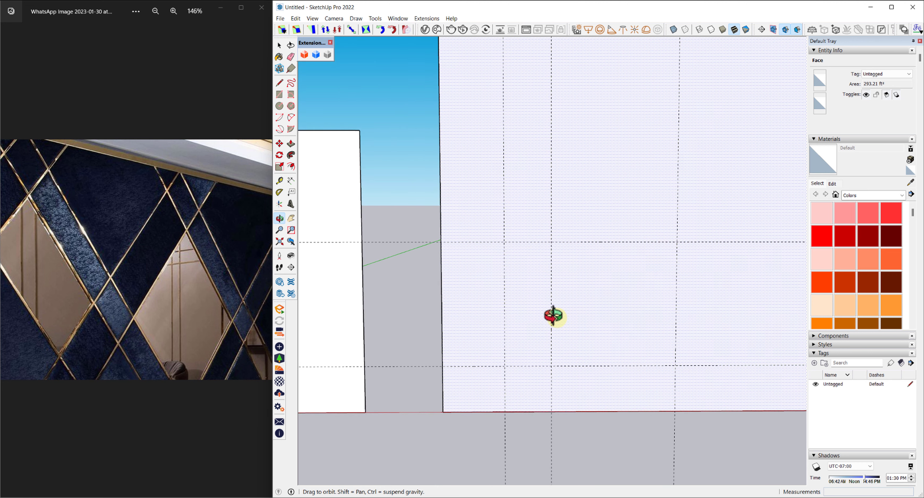
key(space)
Select two vertical guides and move them 6" over
scroll(561, 423, up, 2)
scroll(544, 413, up, 2)
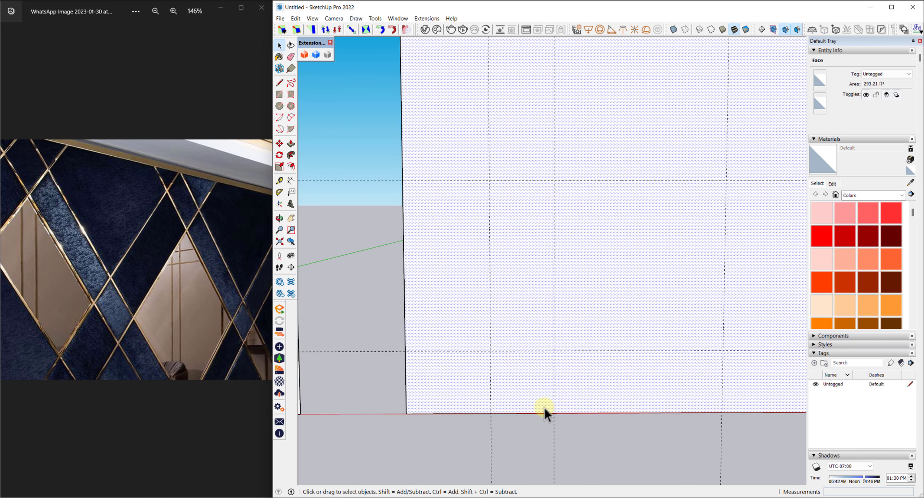
scroll(115, 328, up, 4)
scroll(114, 329, up, 4)
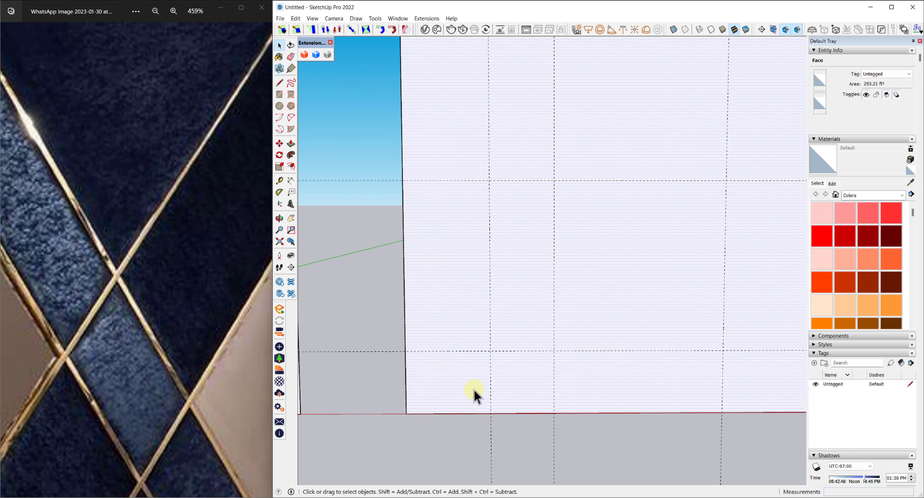
scroll(477, 393, up, 2)
scroll(540, 376, down, 3)
scroll(215, 334, down, 6)
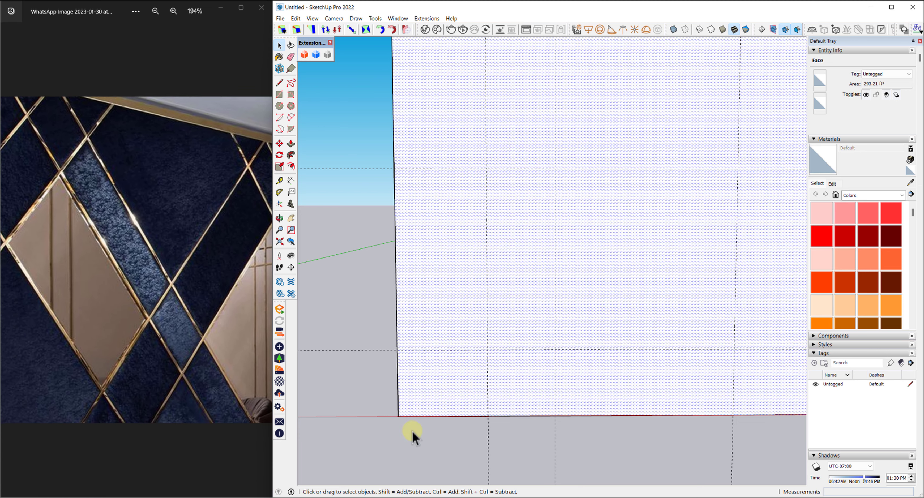
drag(621, 471, 528, 423)
key(m)
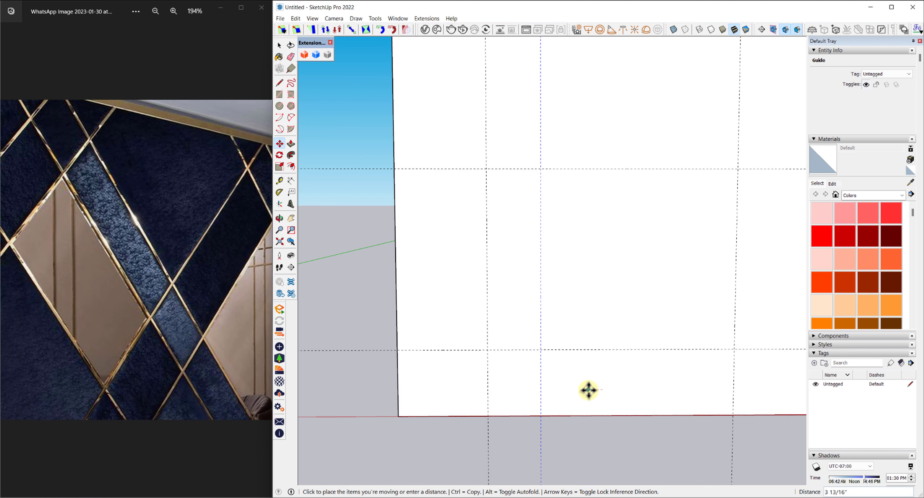
key(space)
drag(755, 461, 525, 433)
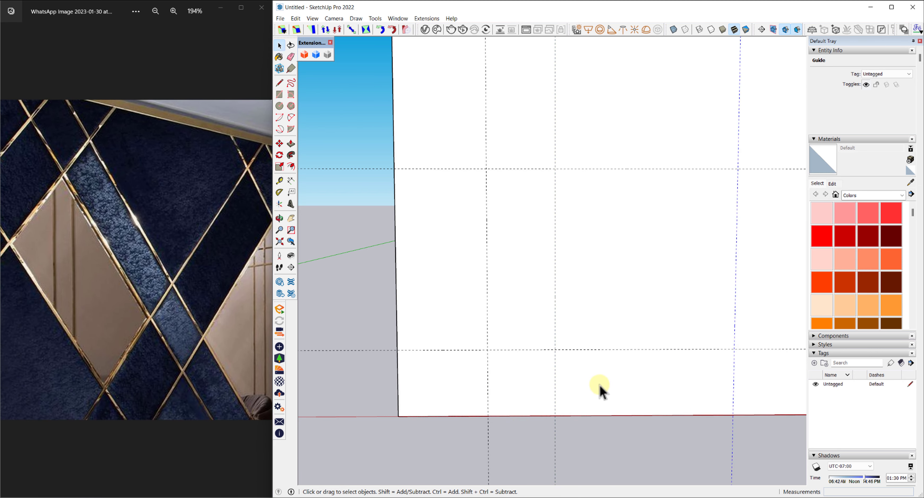
key(m)
key(space)
drag(766, 460, 526, 434)
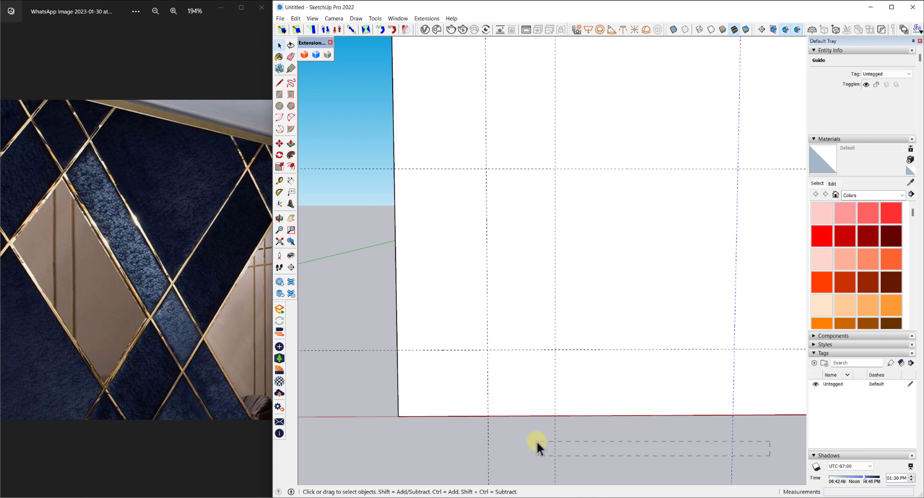
key(m)
click(594, 370)
text(6")
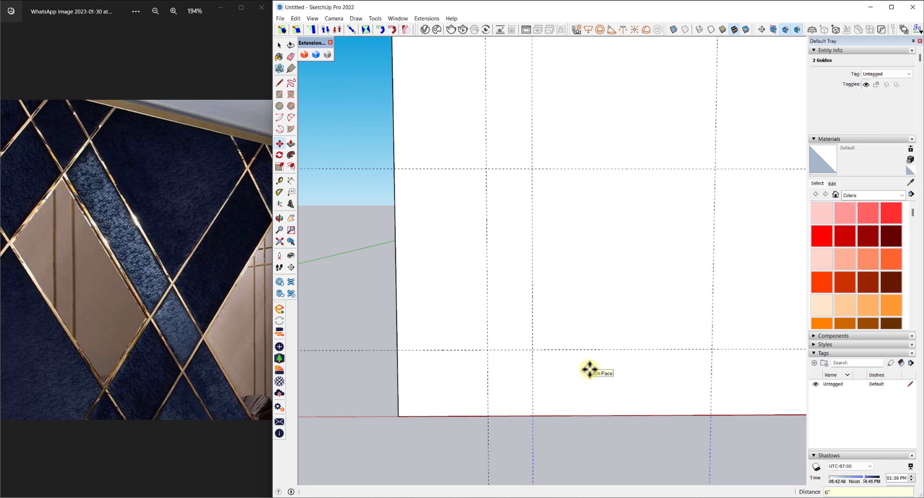
click(590, 369)
middle_drag(536, 379, 521, 389)
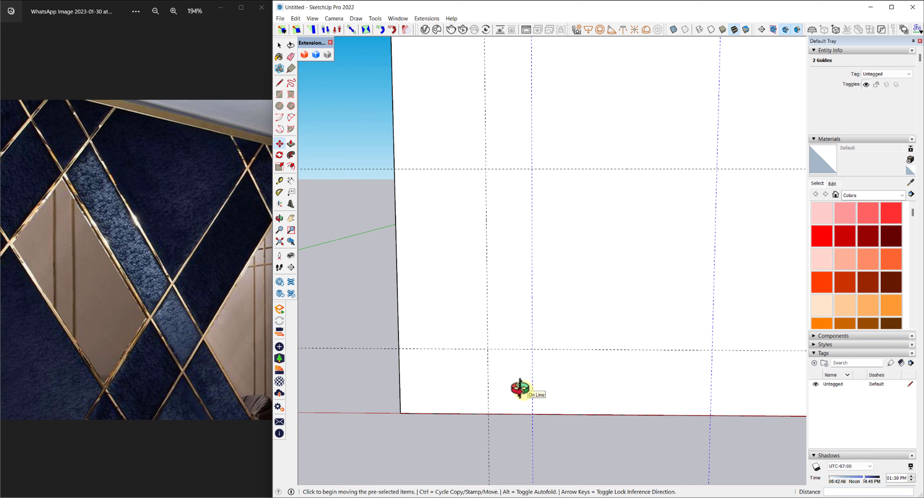
Draw the 5'6" by 7' panel with a 1' vertical band, 1'6" by 2' corner and 5' by 1'6" bottom band
key(r)
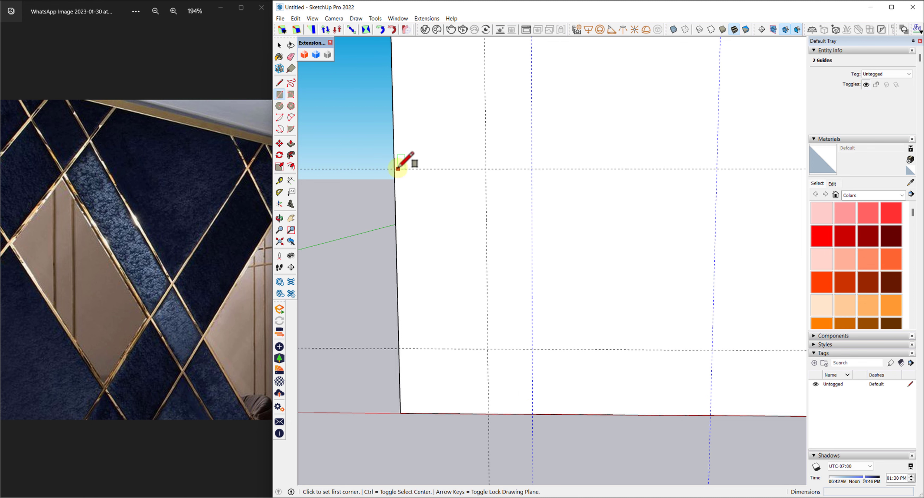
click(393, 168)
click(710, 414)
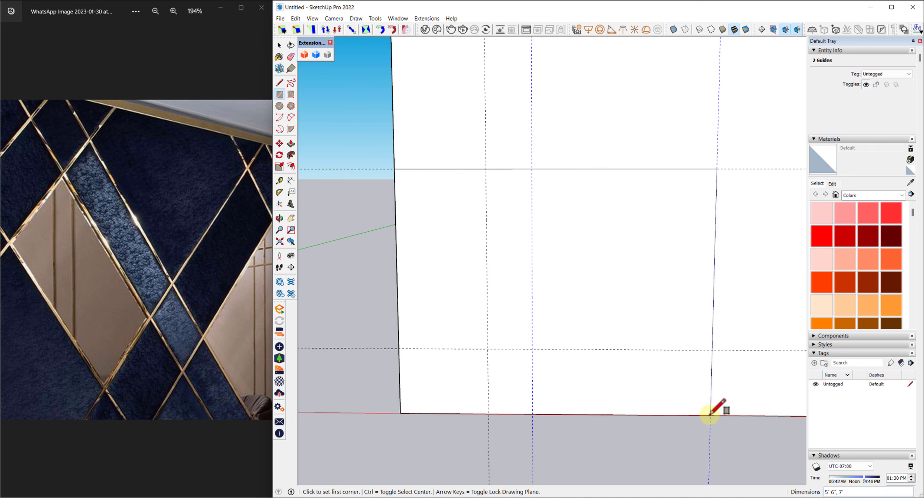
click(486, 169)
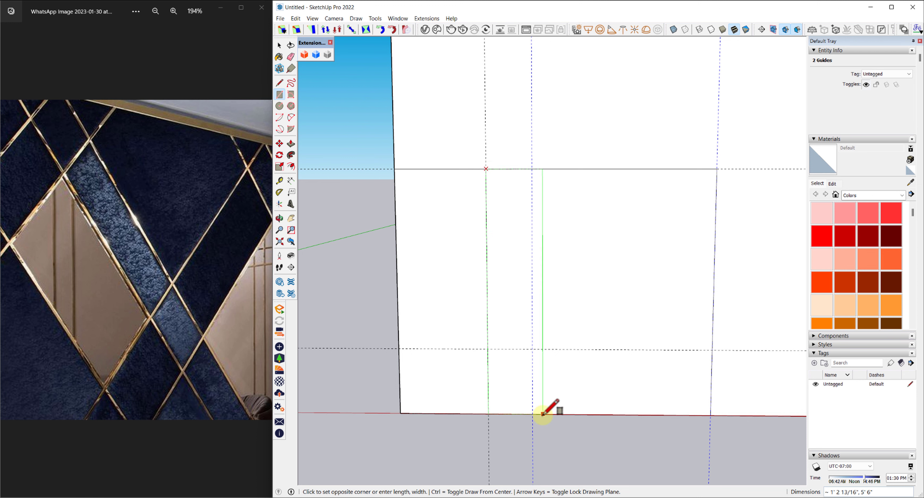
click(532, 415)
click(398, 349)
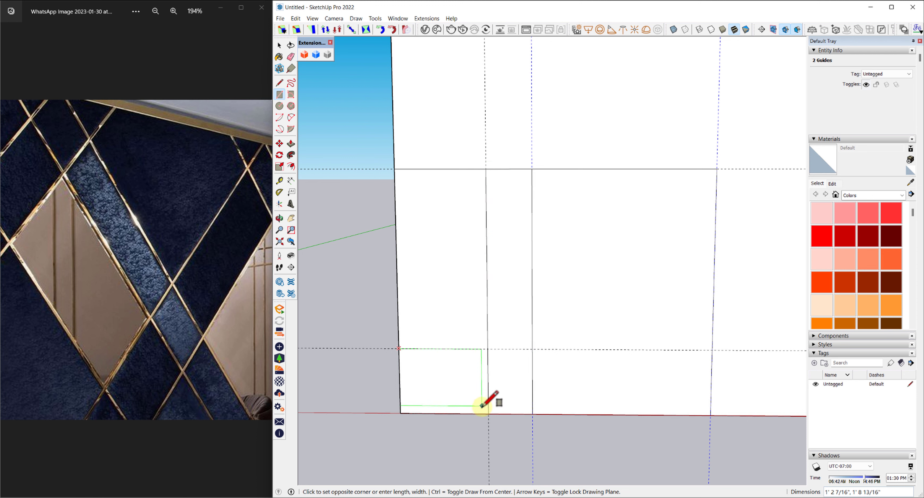
click(488, 413)
click(488, 349)
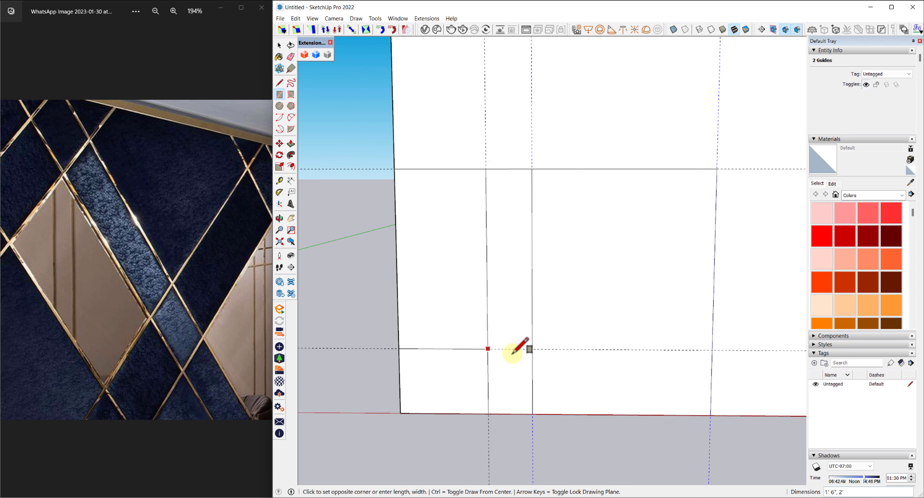
click(710, 415)
Delete the old large wall face, its guides and a stray vertical edge
middle_drag(630, 360, 540, 283)
key(space)
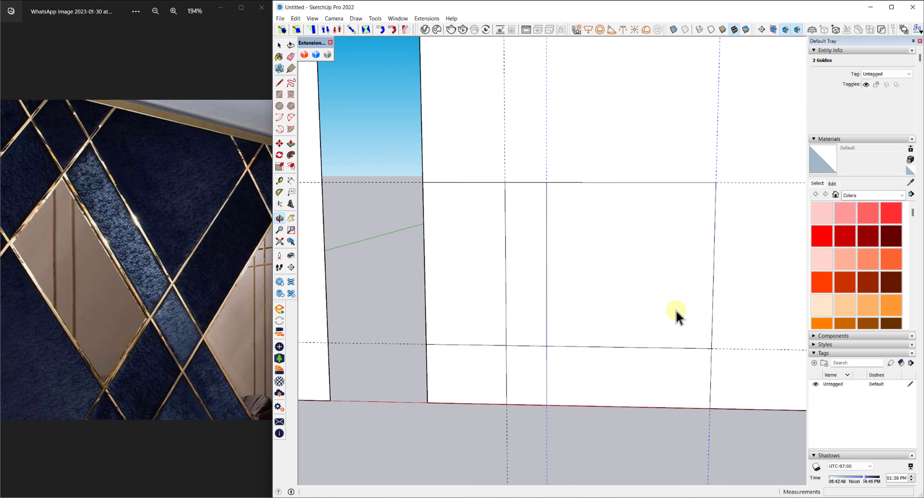
scroll(665, 325, down, 2)
middle_drag(665, 324, 497, 347)
scroll(614, 373, down, 2)
scroll(676, 405, down, 2)
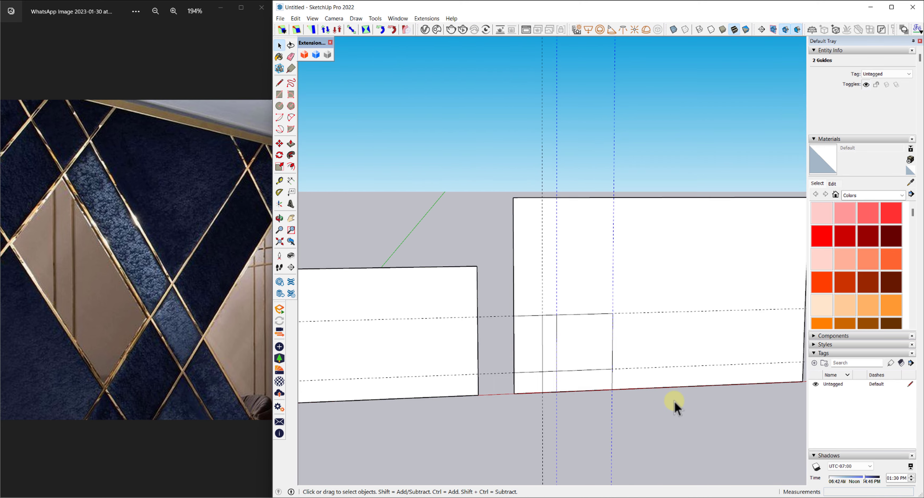
mouse_move(677, 405)
middle_down()
mouse_move(587, 373)
mouse_move(731, 410)
middle_up()
drag(740, 406, 595, 135)
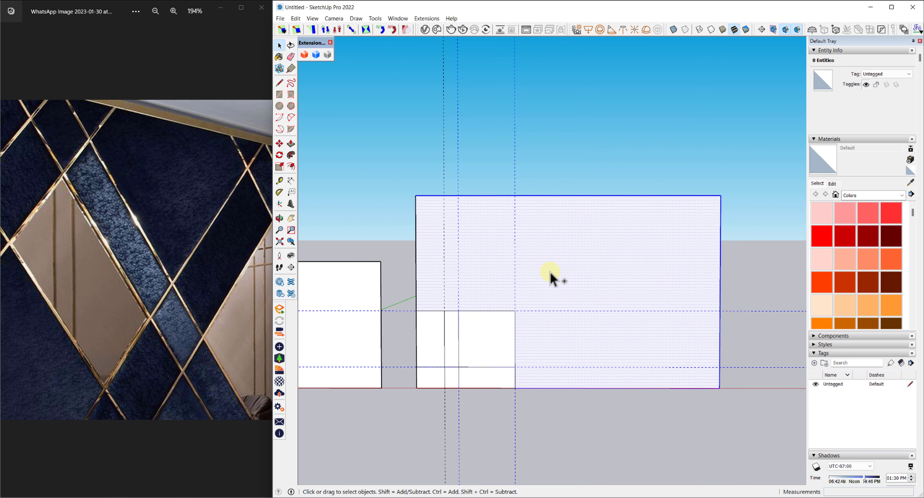
key(Delete)
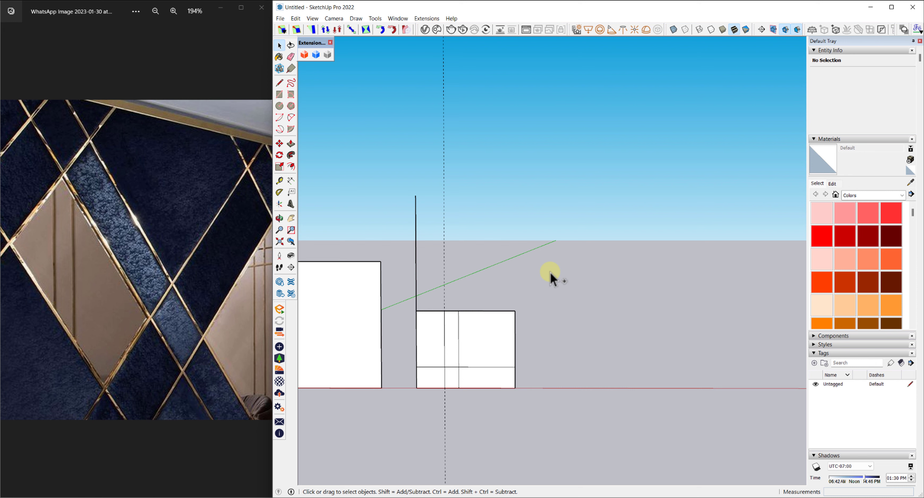
scroll(424, 273, up, 2)
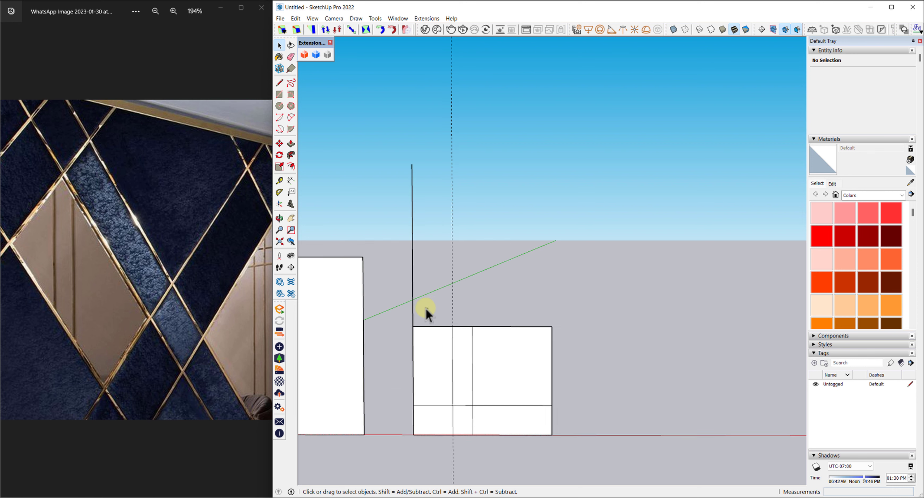
key(Delete)
scroll(471, 380, up, 2)
drag(458, 288, 404, 258)
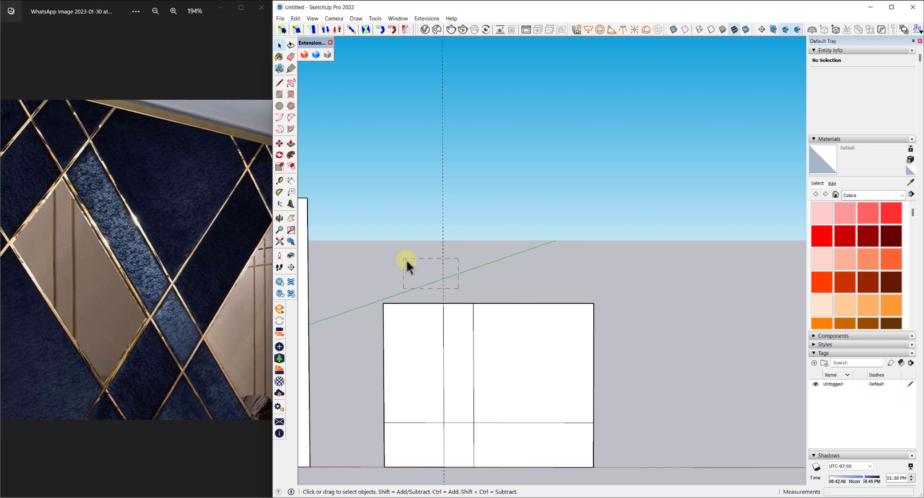
Apply a Constant Multiple Offsets of 1 at 0.25" inside to the whole selected panel
click(421, 20)
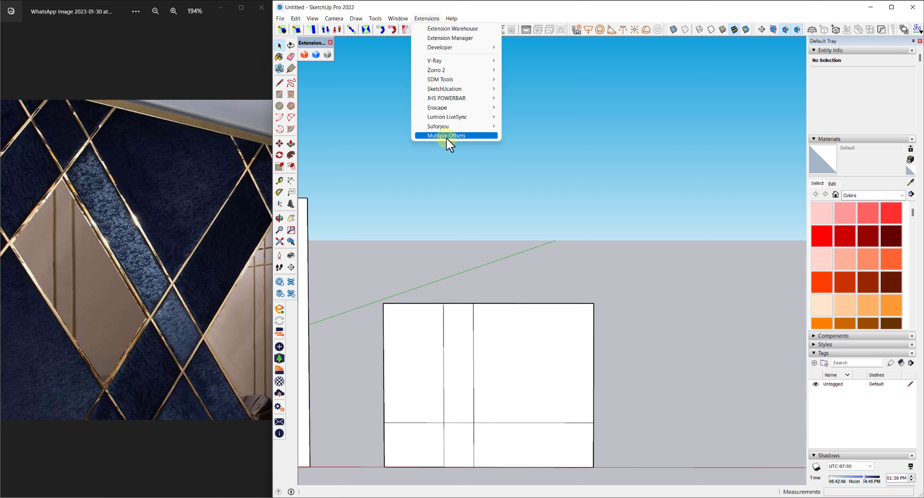
triple_click(493, 410)
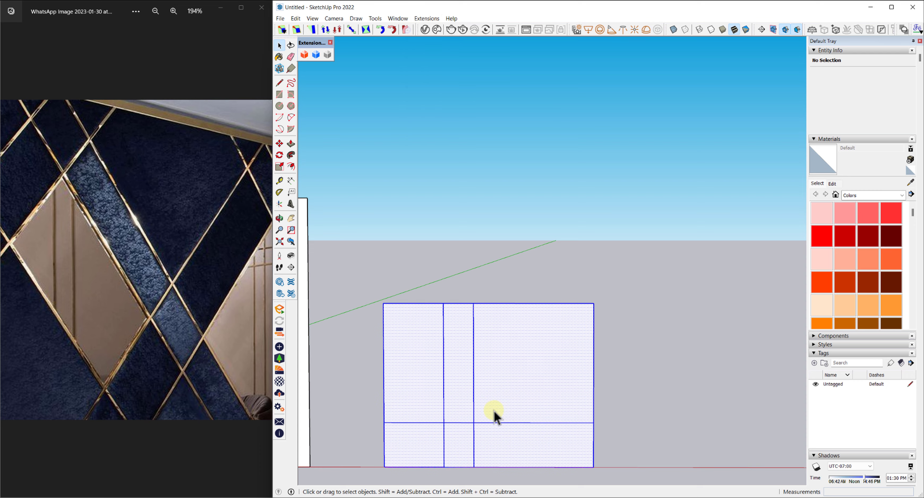
scroll(469, 417, up, 2)
scroll(468, 417, down, 2)
middle_drag(485, 347, 447, 364)
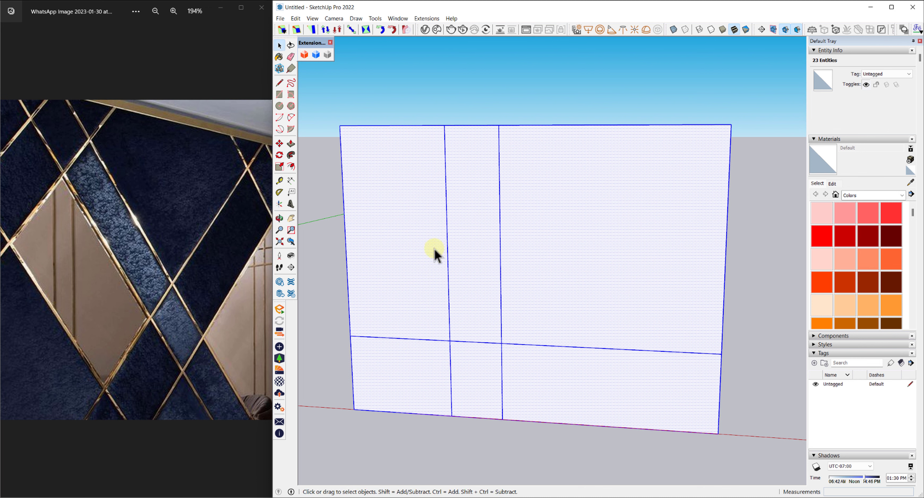
click(417, 17)
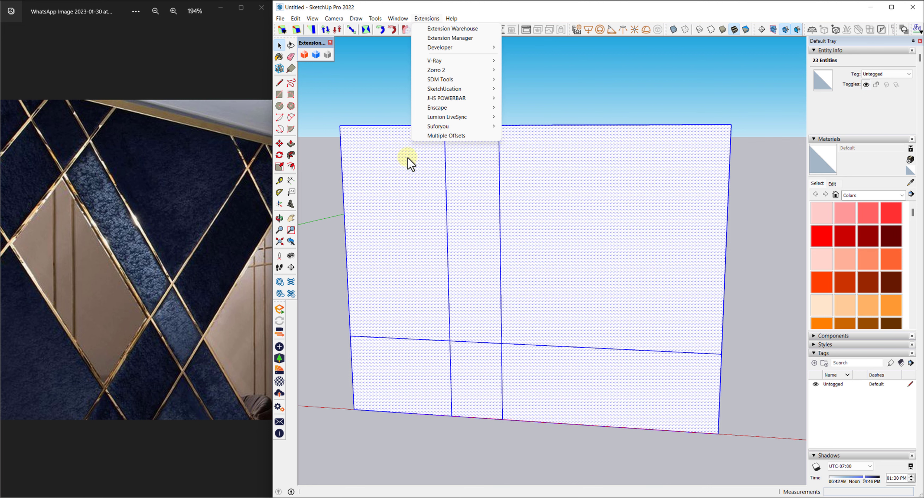
scroll(176, 303, up, 2)
scroll(177, 304, up, 2)
scroll(184, 306, up, 2)
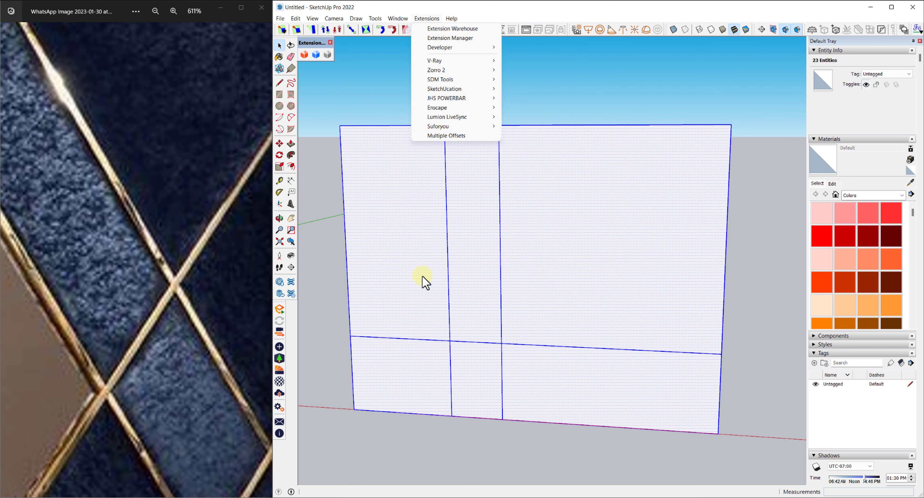
click(457, 138)
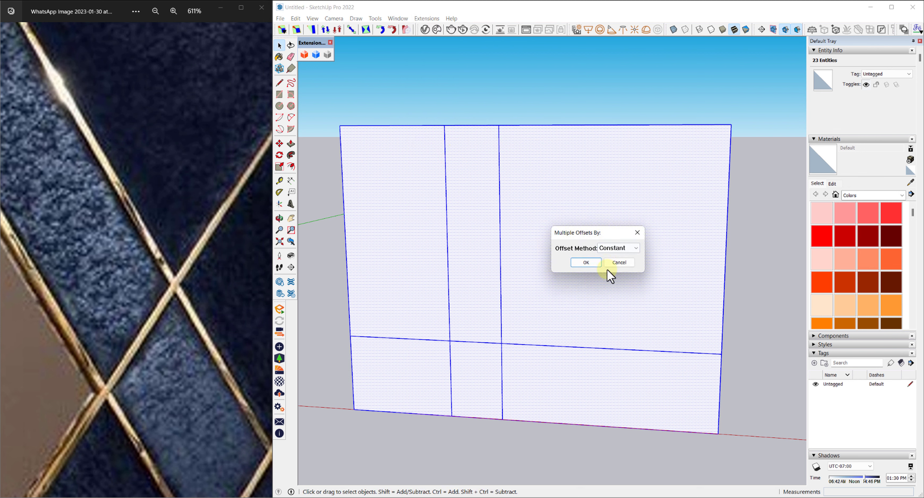
click(585, 261)
double_click(607, 240)
text(.25")
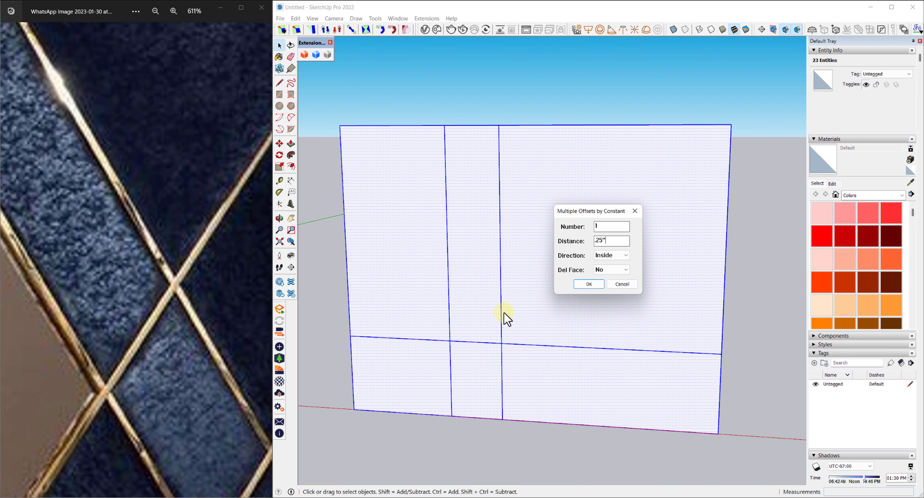
click(580, 287)
Erase the extra intersection edges inside the strip pattern
scroll(530, 355, up, 2)
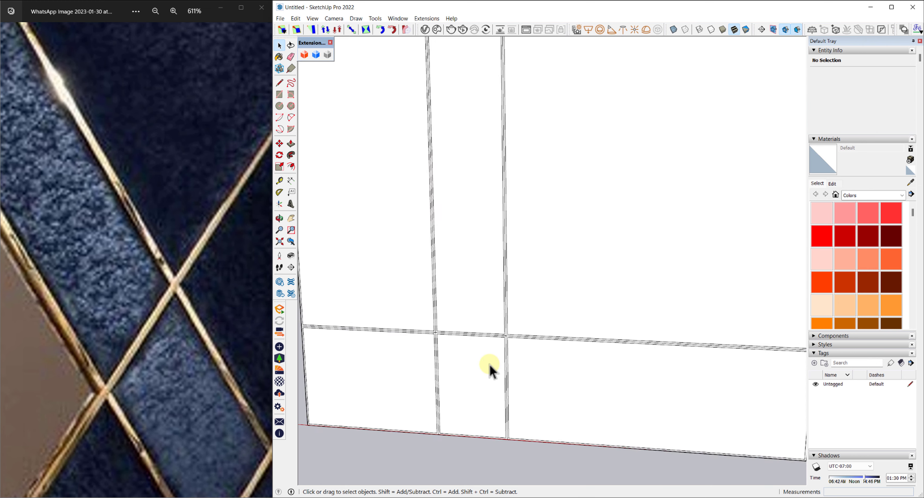
scroll(491, 369, up, 2)
scroll(517, 326, up, 2)
scroll(518, 326, up, 1)
key(e)
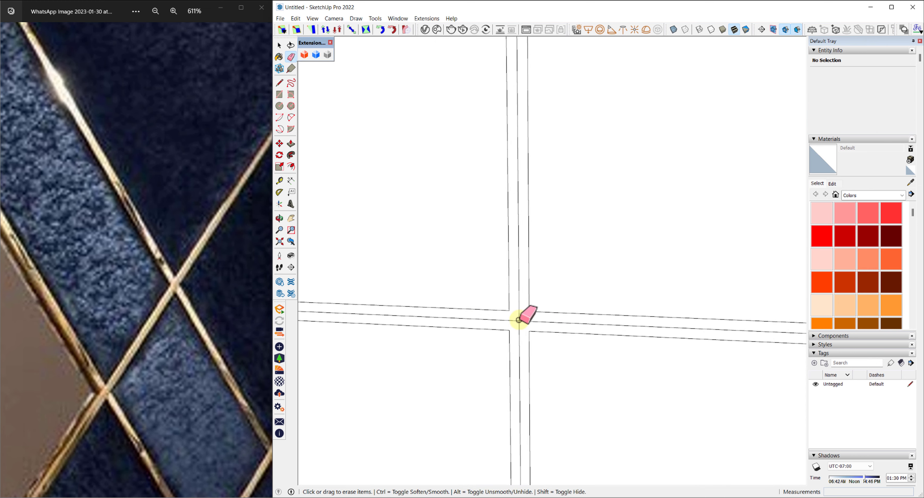
scroll(517, 323, up, 1)
scroll(517, 323, down, 2)
scroll(505, 309, up, 1)
scroll(489, 306, up, 1)
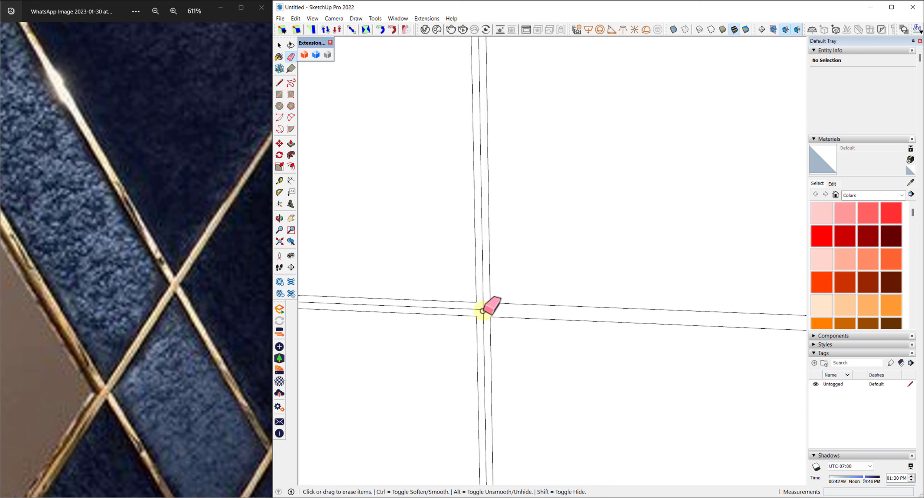
scroll(488, 306, down, 2)
key(space)
mouse_move(489, 305)
middle_down()
mouse_move(606, 302)
mouse_move(529, 321)
middle_up()
scroll(505, 335, up, 2)
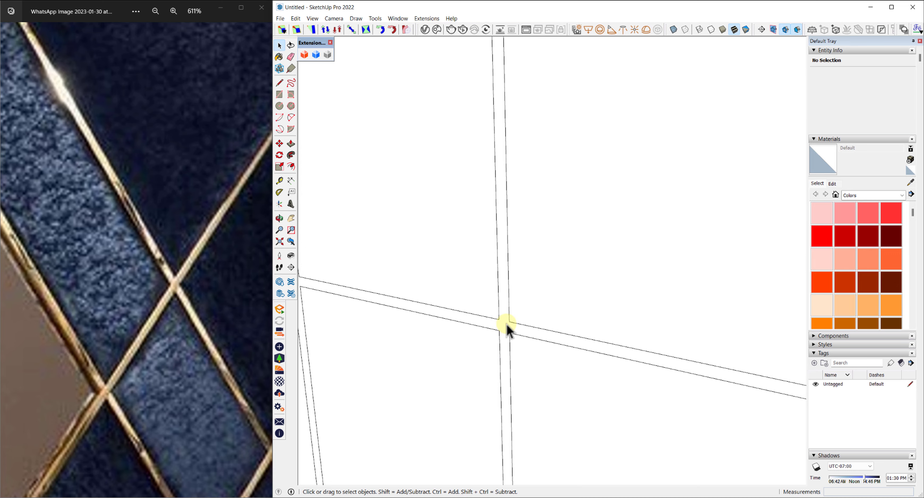
Paint the cross-shaped strips with Color B06
key(p)
click(504, 330)
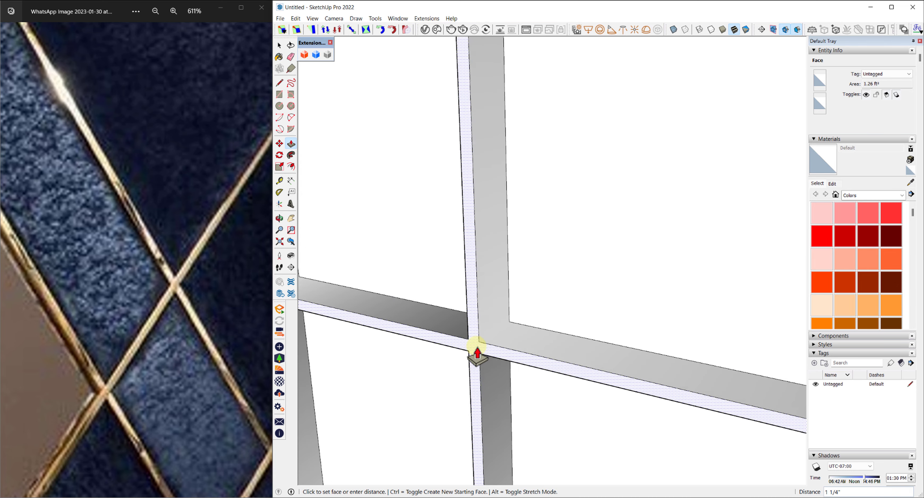
key(Escape)
click(846, 283)
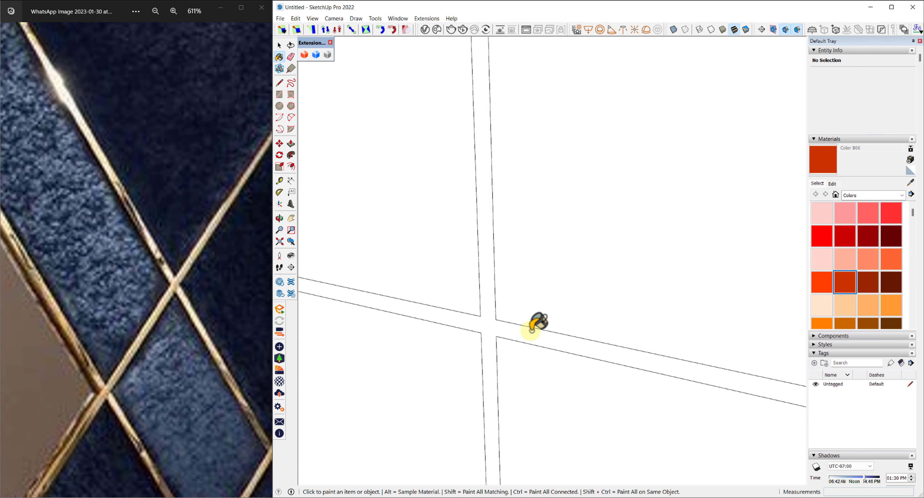
click(528, 333)
Raise the B06 strips 0.5" from the panel and orbit to check their thickness
key(p)
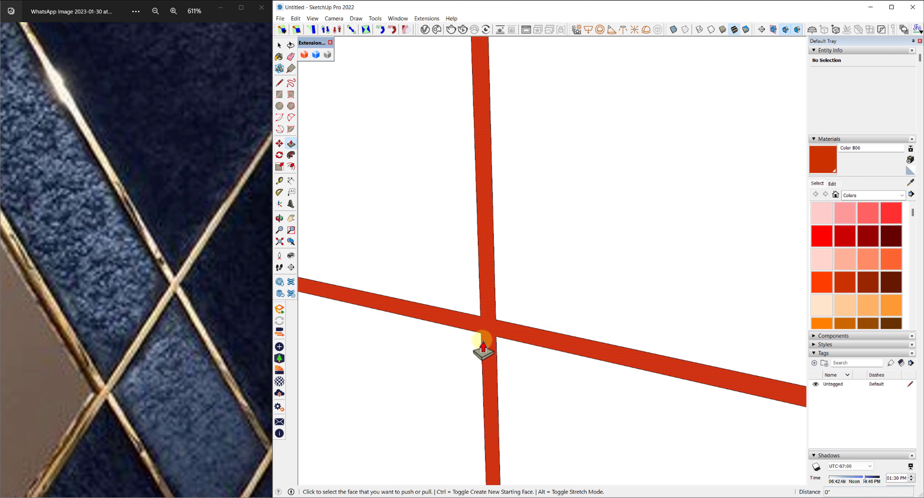
click(482, 347)
text(.5)
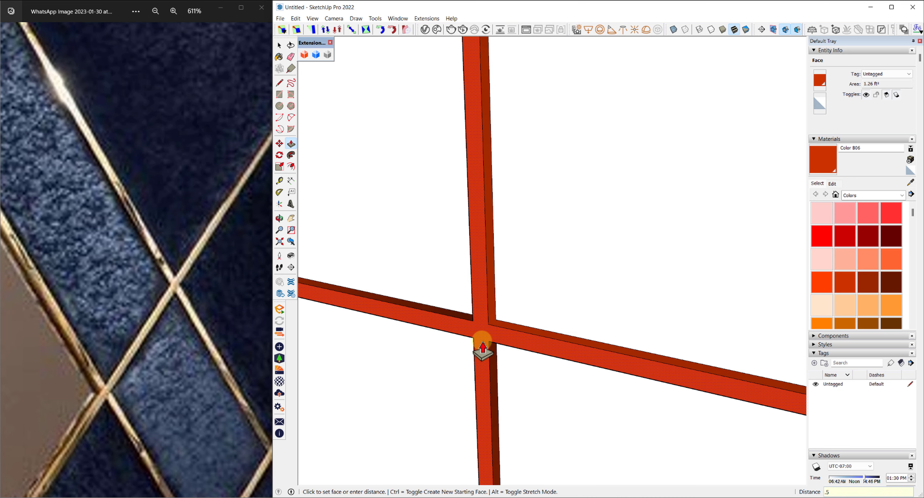
key(Return)
scroll(482, 347, down, 3)
mouse_move(484, 342)
middle_down()
mouse_move(495, 351)
mouse_move(571, 327)
mouse_move(479, 292)
mouse_move(515, 302)
mouse_move(495, 306)
middle_up()
scroll(530, 300, down, 3)
key(space)
scroll(519, 339, up, 5)
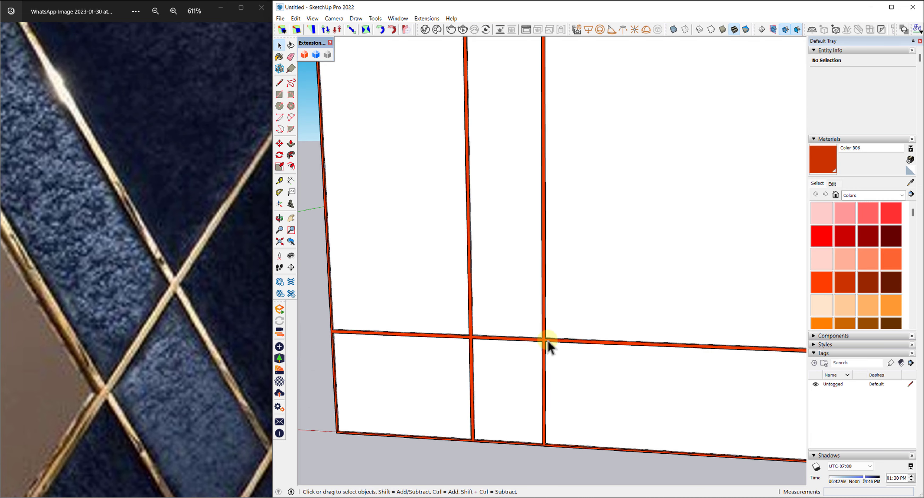
scroll(550, 343, up, 3)
mouse_move(557, 340)
middle_down()
mouse_move(534, 343)
mouse_move(512, 309)
middle_up()
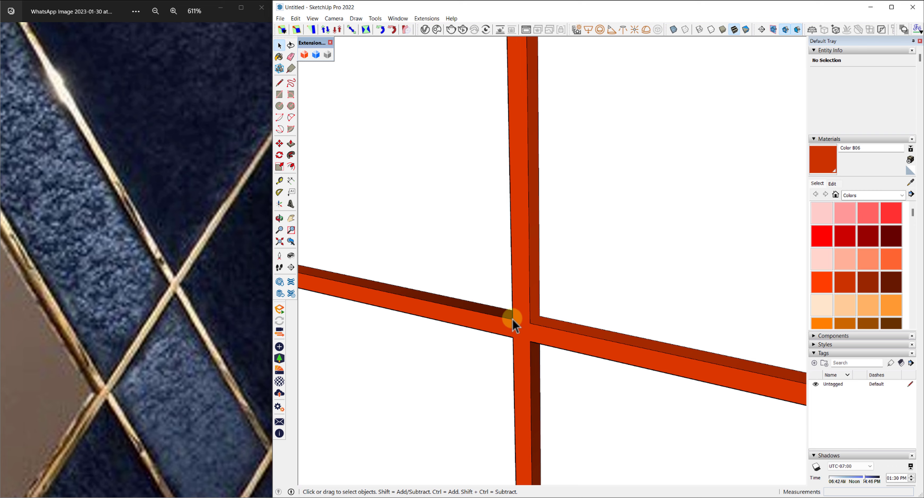
scroll(523, 321, down, 2)
scroll(523, 321, down, 2)
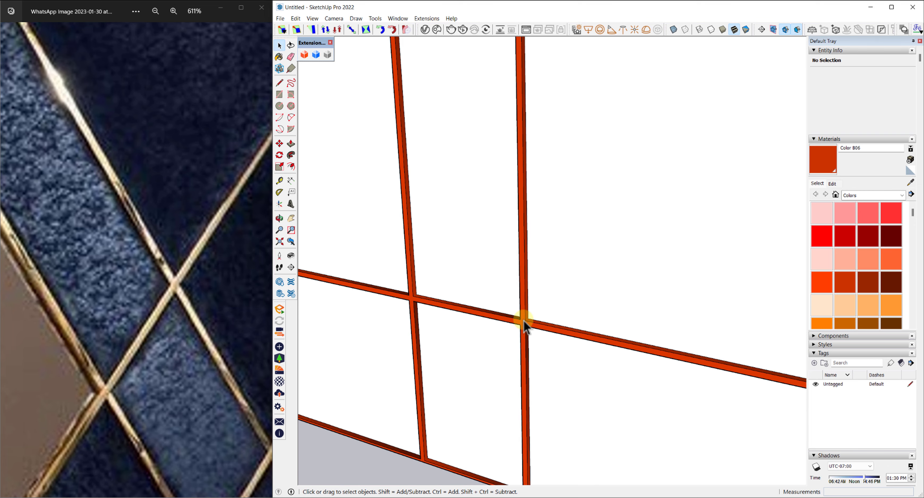
scroll(523, 320, down, 2)
scroll(523, 322, down, 2)
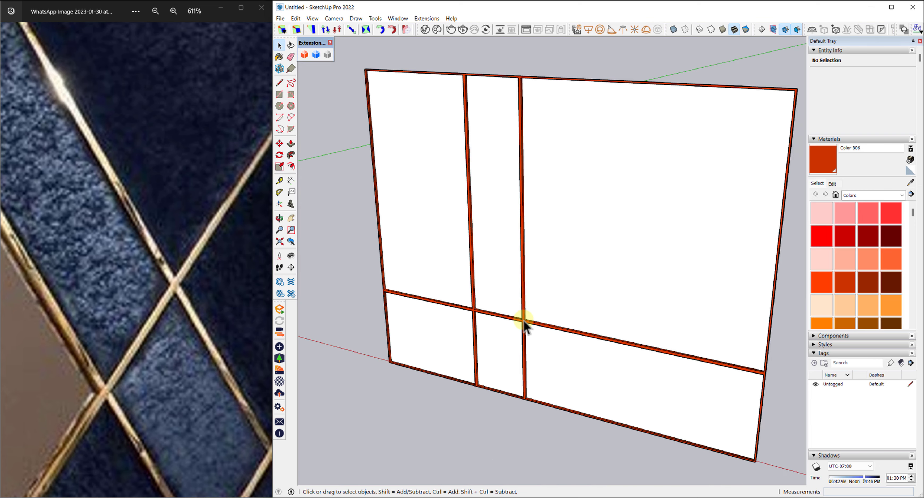
mouse_move(523, 321)
middle_down()
mouse_move(656, 305)
mouse_move(553, 396)
mouse_move(561, 293)
middle_up()
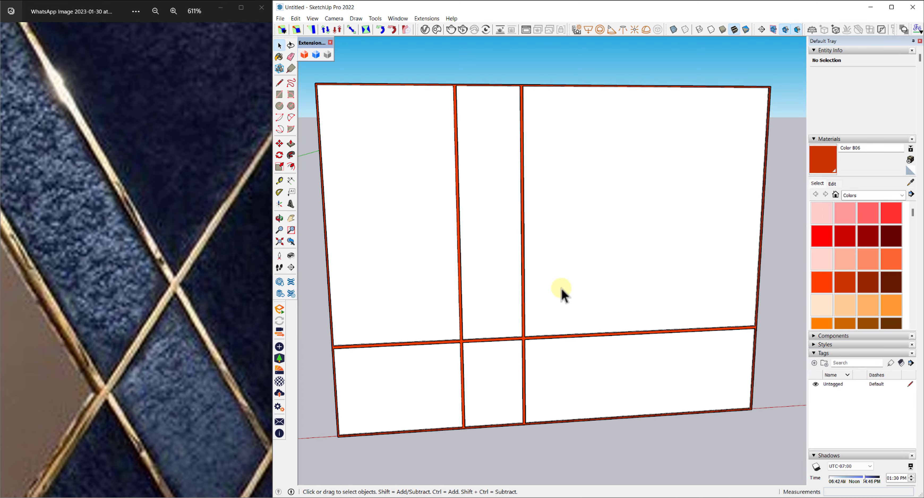
Paint the panel's upper-left face light pink with Color A01
click(622, 253)
scroll(92, 257, down, 3)
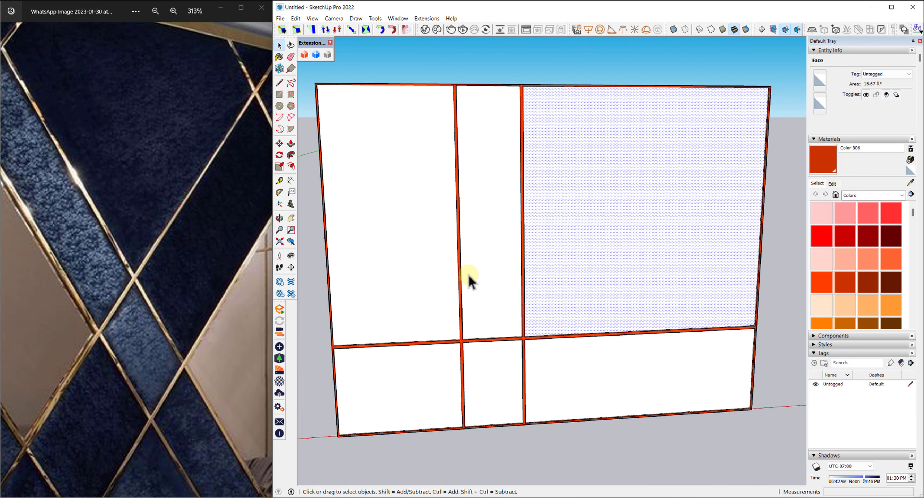
scroll(470, 282, up, 2)
scroll(499, 291, up, 1)
scroll(165, 289, up, 1)
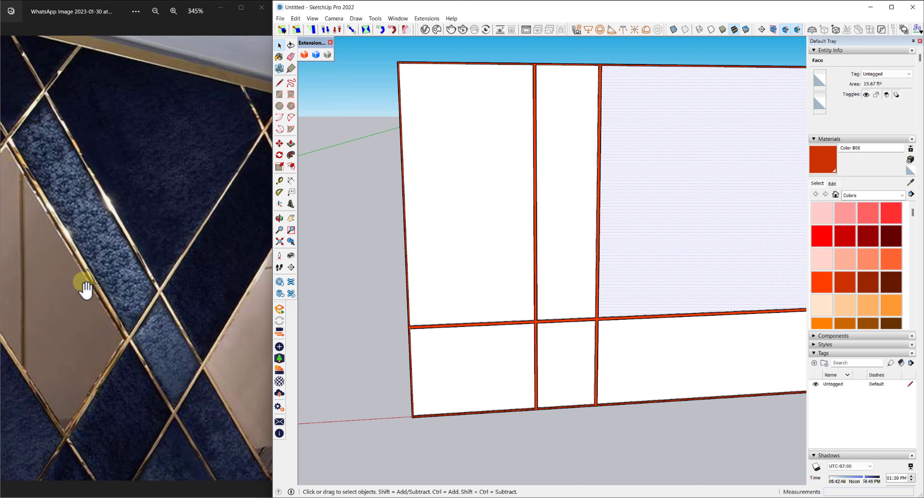
scroll(86, 290, up, 1)
scroll(136, 311, up, 1)
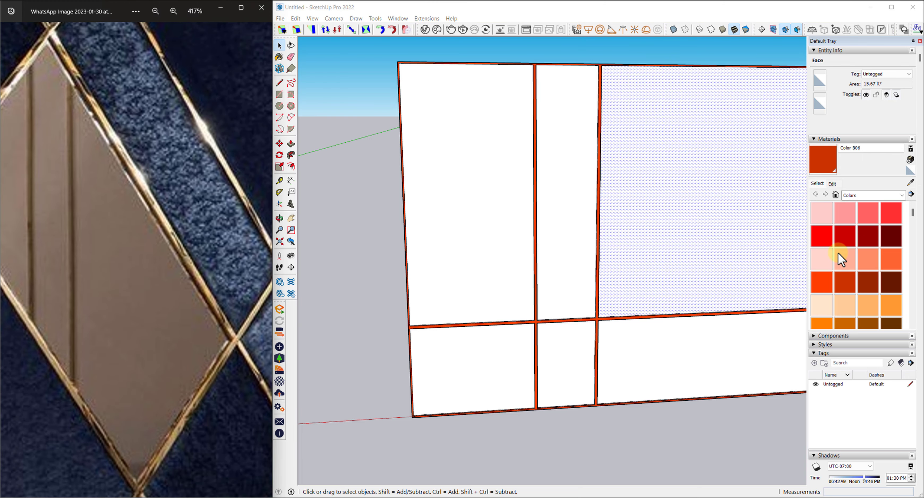
click(822, 215)
click(516, 220)
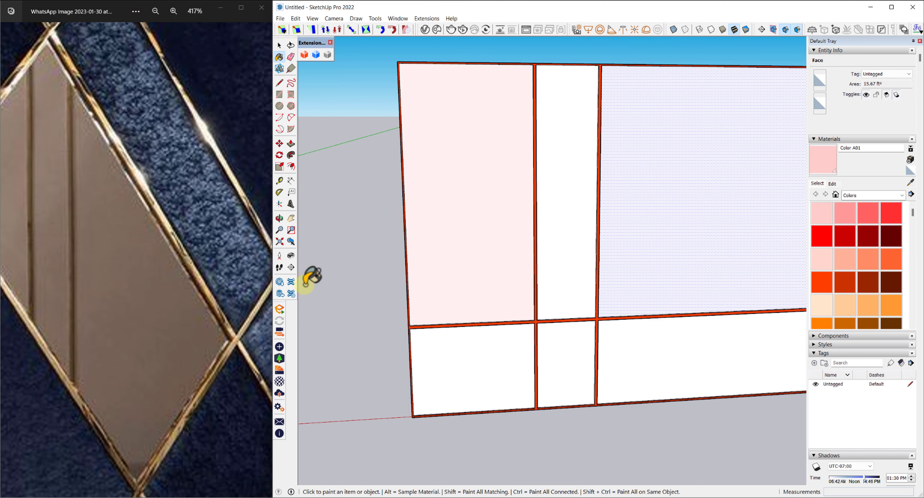
Paint the lower-left, lower-right and upper-right faces orange-red with Color B05
scroll(99, 299, down, 2)
scroll(175, 321, down, 3)
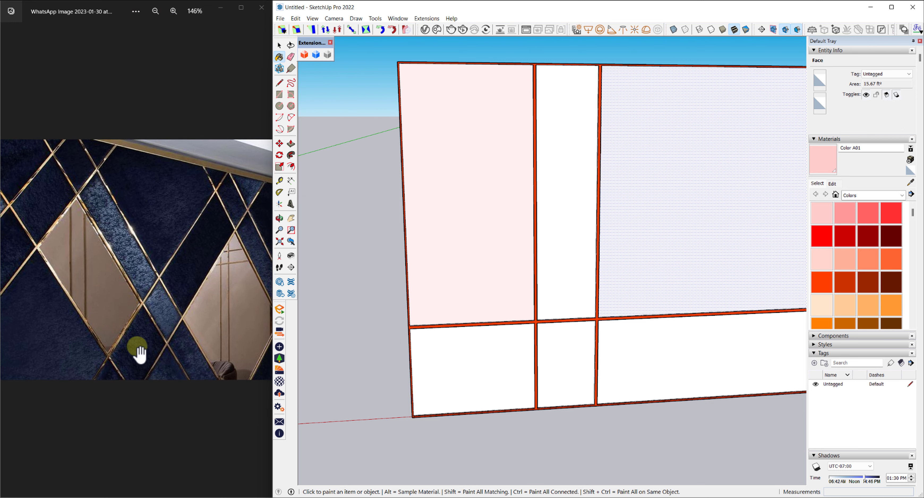
scroll(140, 354, up, 3)
click(828, 283)
click(463, 366)
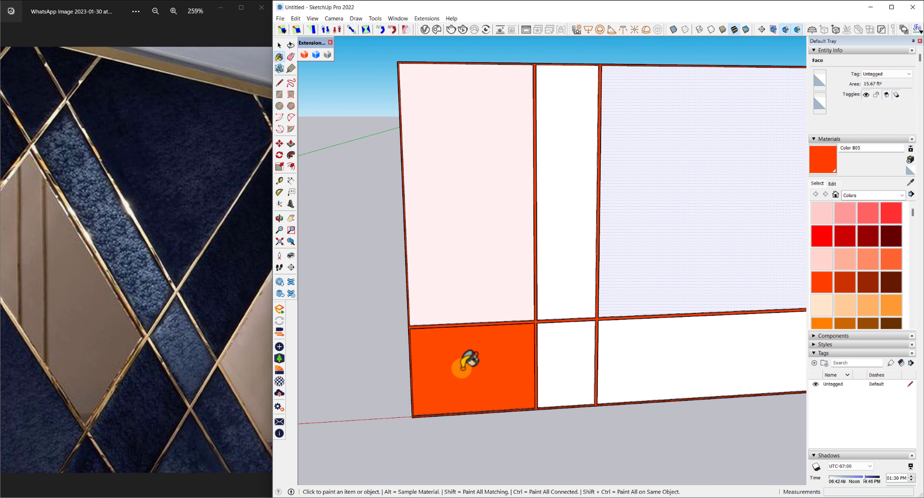
click(647, 348)
click(652, 260)
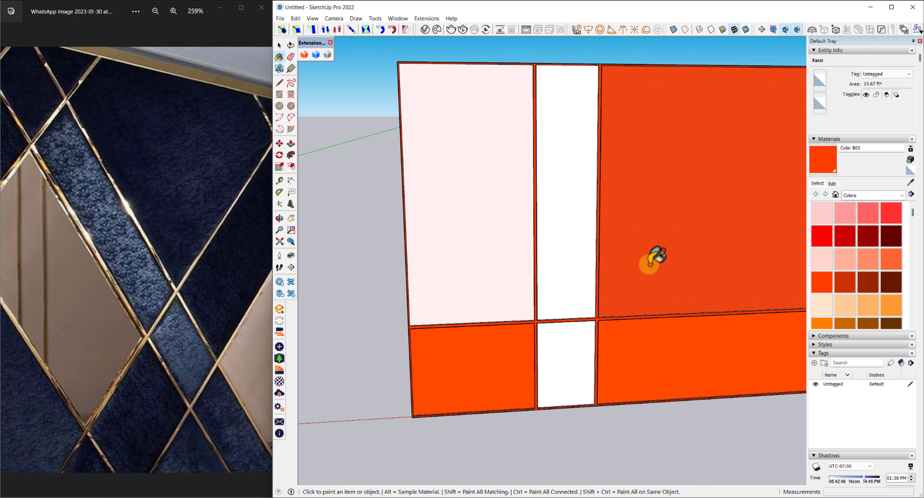
middle_drag(651, 260, 563, 301)
Sample pink Color A01 from the panel and repaint the upper-right face pink
scroll(656, 233, up, 2)
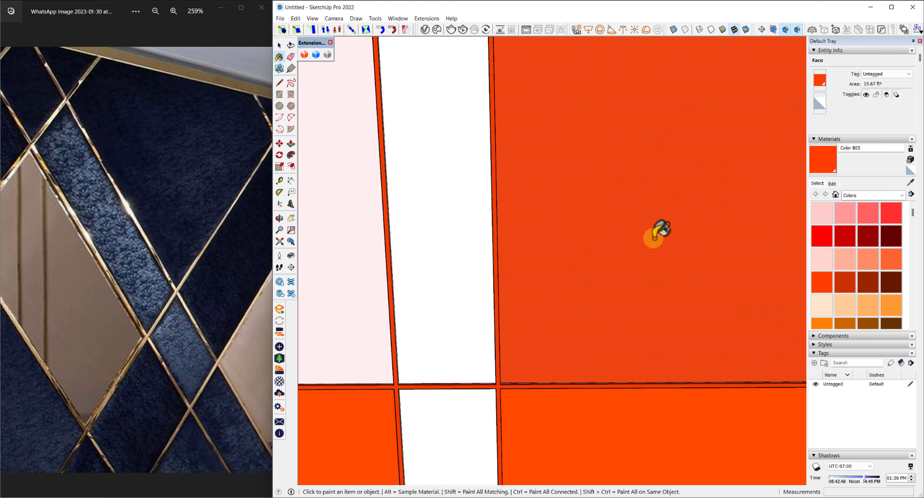
scroll(666, 192, up, 3)
mouse_move(196, 351)
mouse_down()
mouse_move(128, 306)
mouse_move(160, 330)
mouse_up()
scroll(160, 330, down, 3)
scroll(470, 213, down, 3)
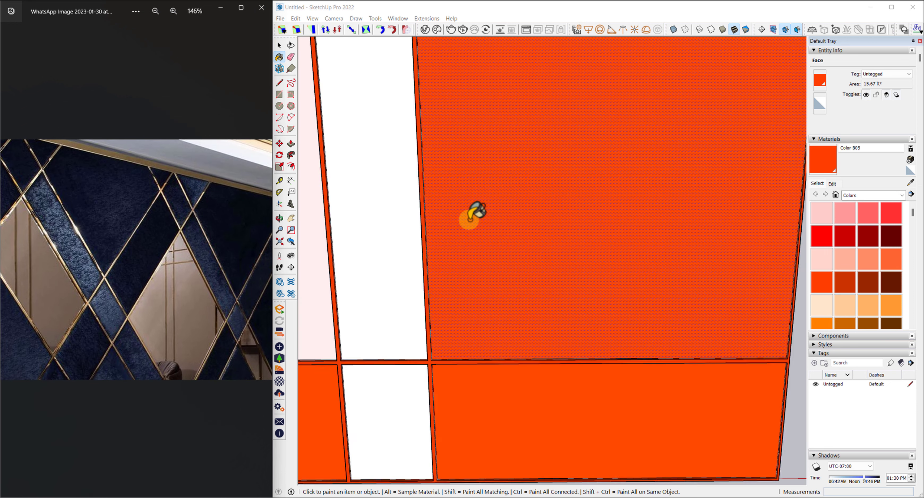
scroll(583, 207, down, 3)
alt+click(590, 198)
scroll(614, 191, up, 3)
click(614, 192)
Paint the upper and lower centre strips orange with Color C04, then select the whole panel
scroll(610, 196, down, 3)
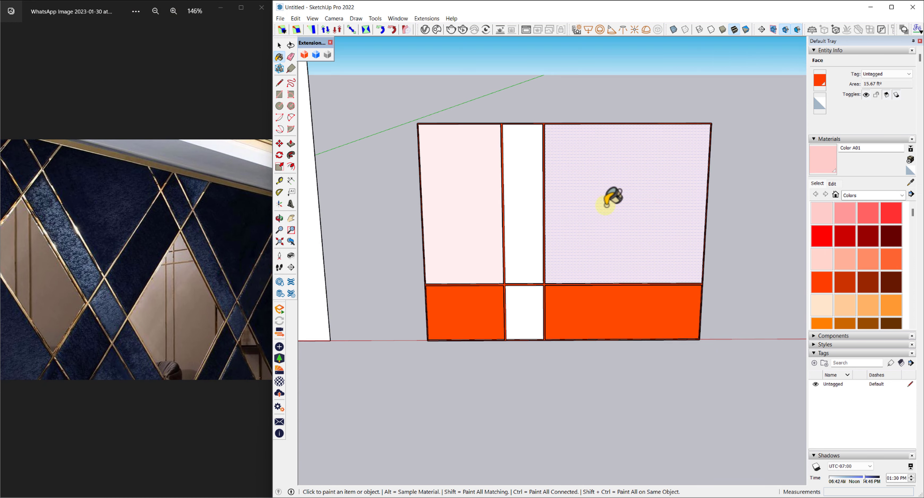
scroll(574, 230, down, 1)
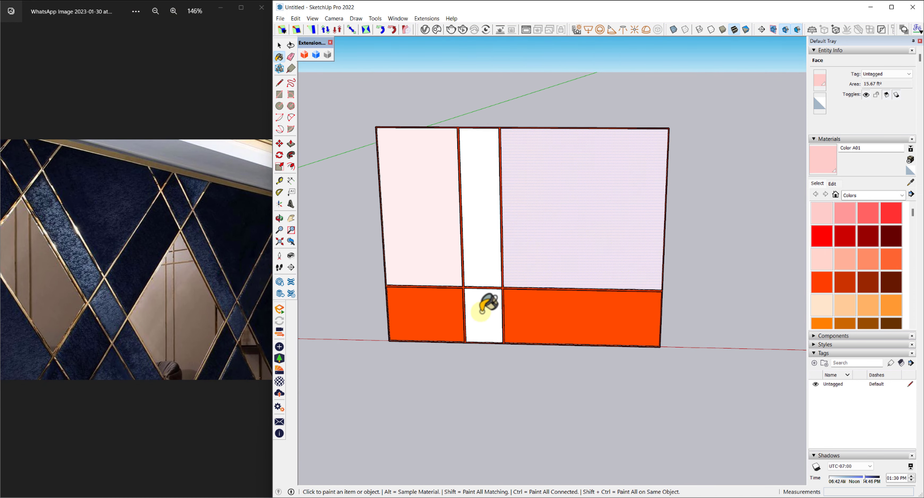
click(887, 310)
click(493, 251)
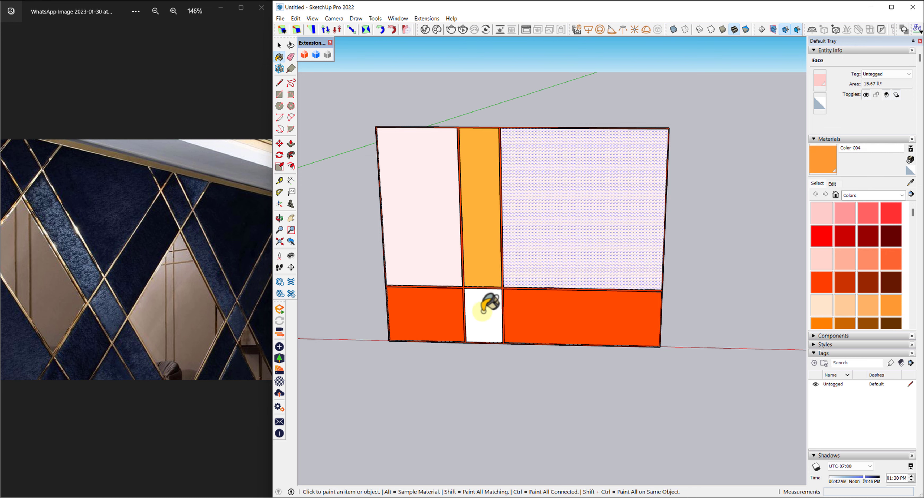
click(484, 313)
key(space)
middle_drag(501, 271, 505, 276)
triple_click(506, 276)
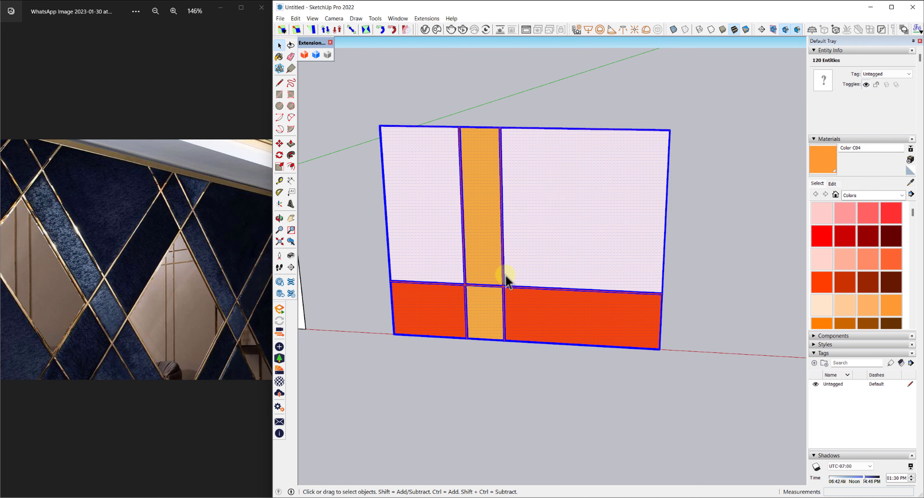
Group the whole coloured panel into one object
right_click(505, 276)
click(520, 86)
scroll(381, 351, up, 1)
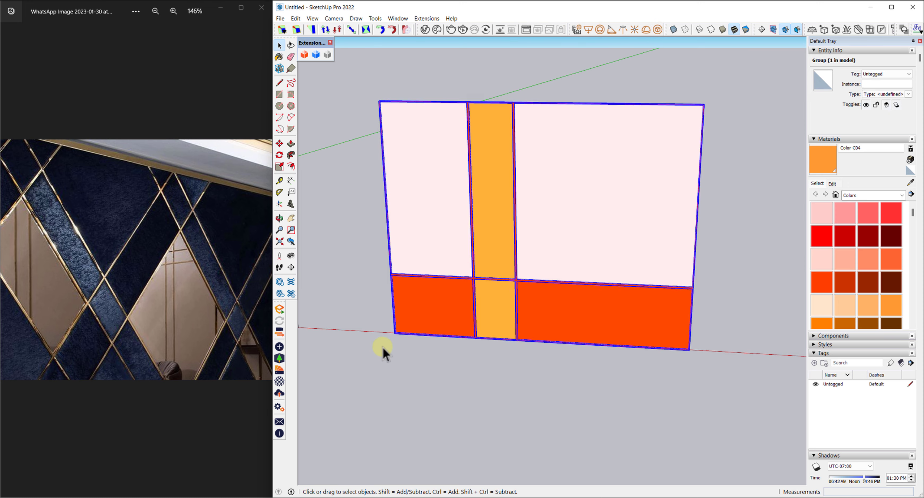
scroll(413, 324, up, 3)
scroll(410, 325, up, 2)
Copy the red band piece beside the original with Move and Ctrl, then select the whole wall row
key(m)
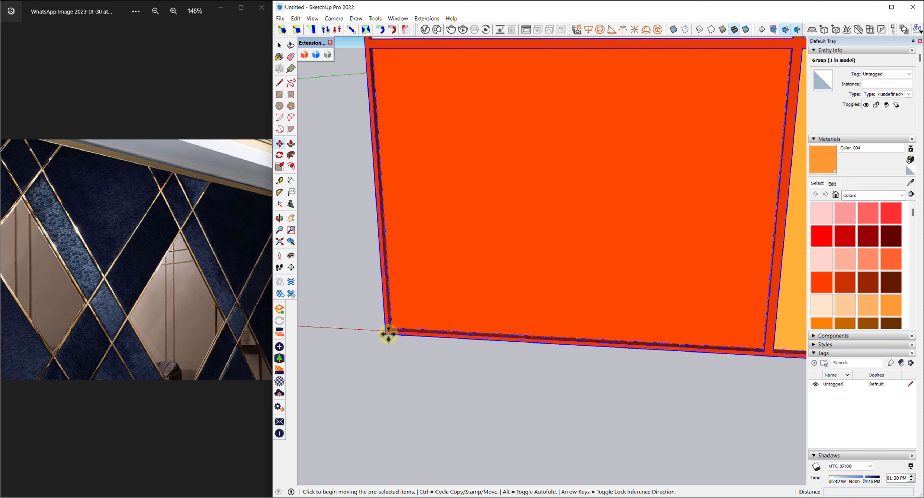
click(388, 334)
key(ctrl)
scroll(412, 332, down, 2)
scroll(466, 351, up, 2)
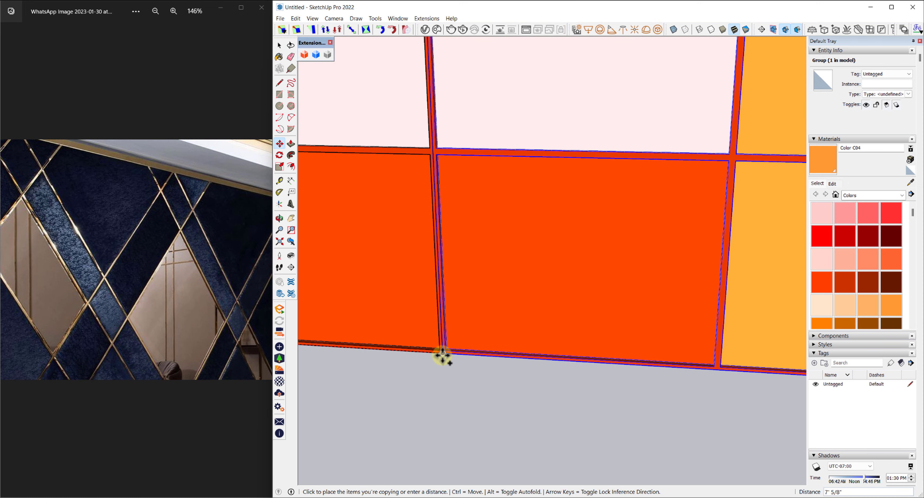
scroll(443, 355, up, 2)
click(440, 351)
scroll(466, 345, down, 3)
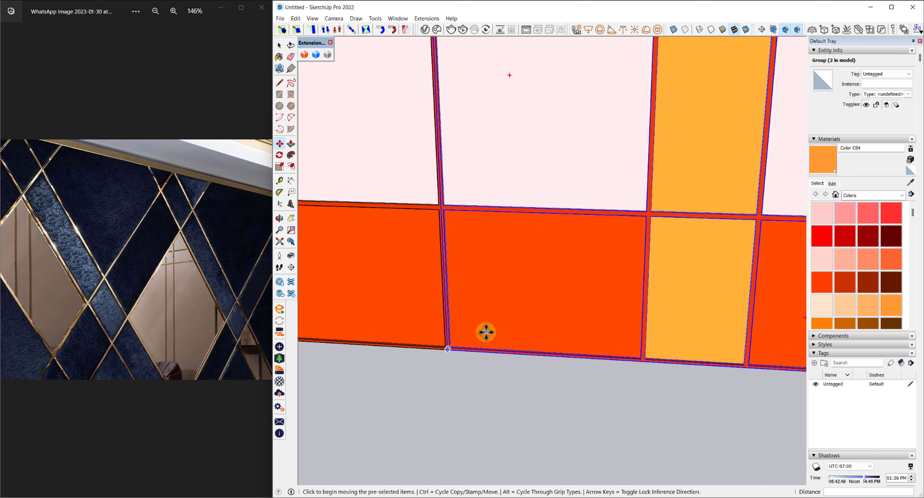
scroll(494, 319, down, 2)
scroll(500, 313, down, 5)
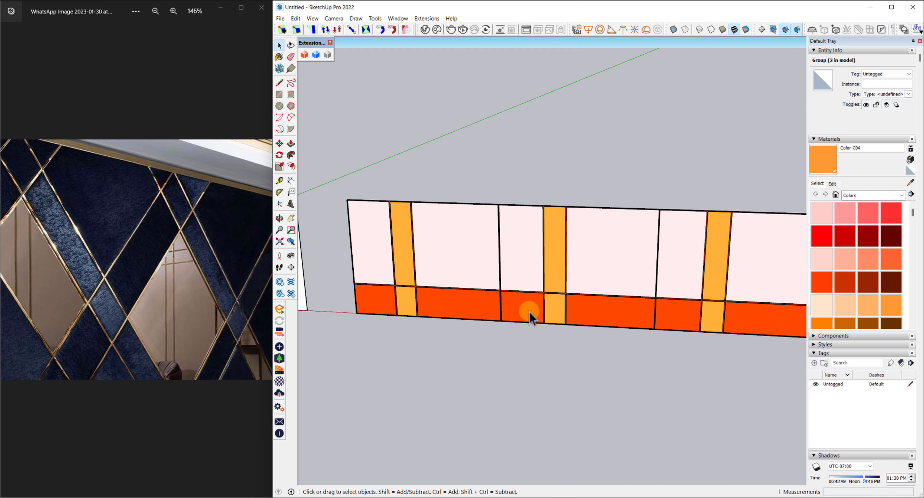
mouse_move(529, 313)
shift+middle_down()
mouse_move(653, 327)
mouse_move(477, 268)
mouse_move(671, 271)
mouse_move(637, 262)
shift+middle_up()
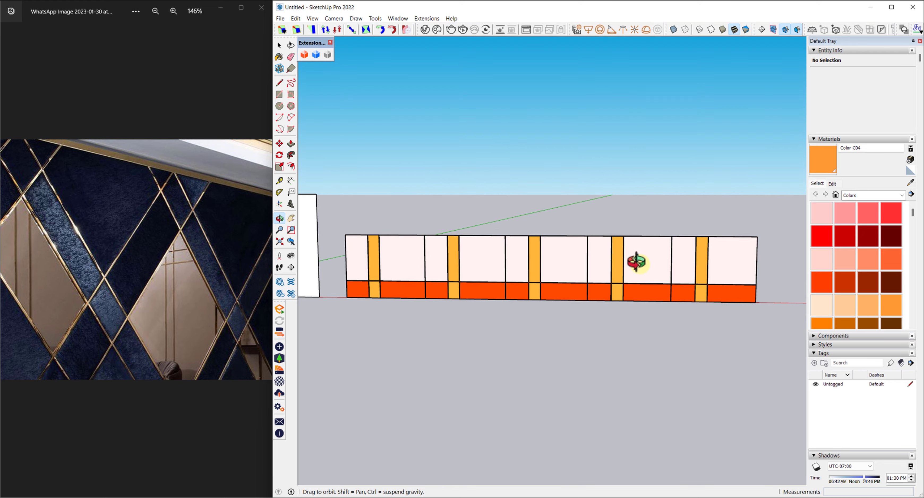
mouse_move(753, 346)
mouse_down()
mouse_move(424, 232)
mouse_move(377, 295)
mouse_up()
Copy the wall row upward to stack a second tier on the original
scroll(373, 293, up, 3)
scroll(364, 301, up, 3)
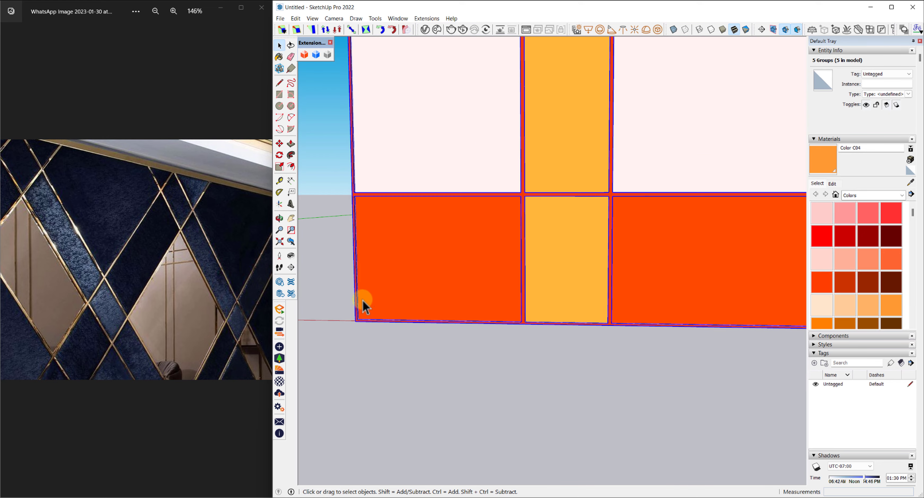
scroll(357, 326, up, 3)
scroll(353, 331, up, 2)
key(m)
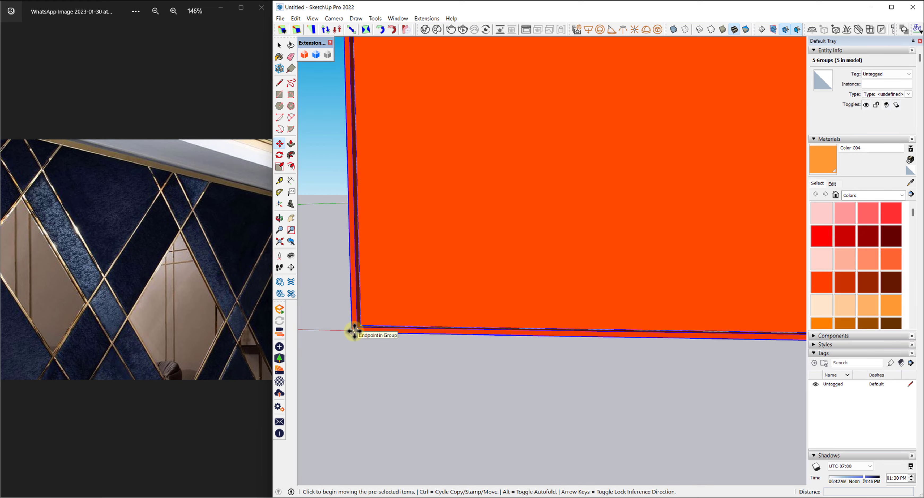
click(349, 333)
key(ctrl)
scroll(355, 251, down, 3)
scroll(413, 305, up, 2)
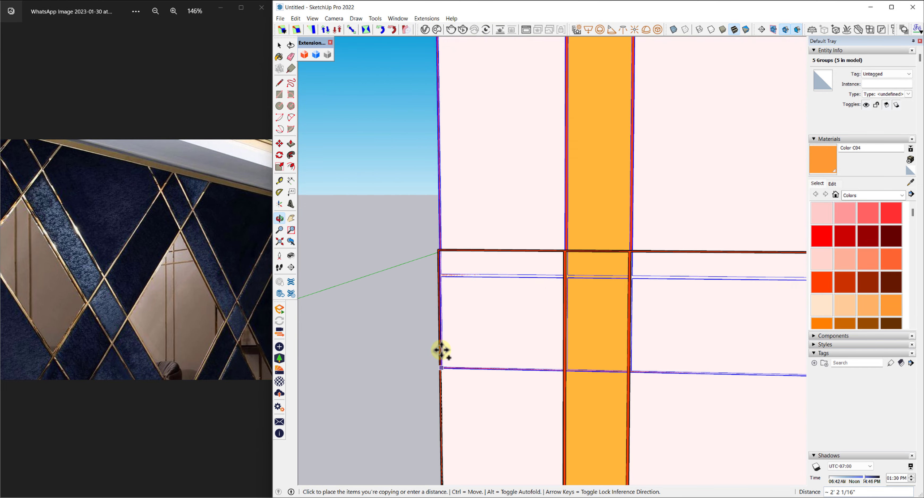
click(436, 250)
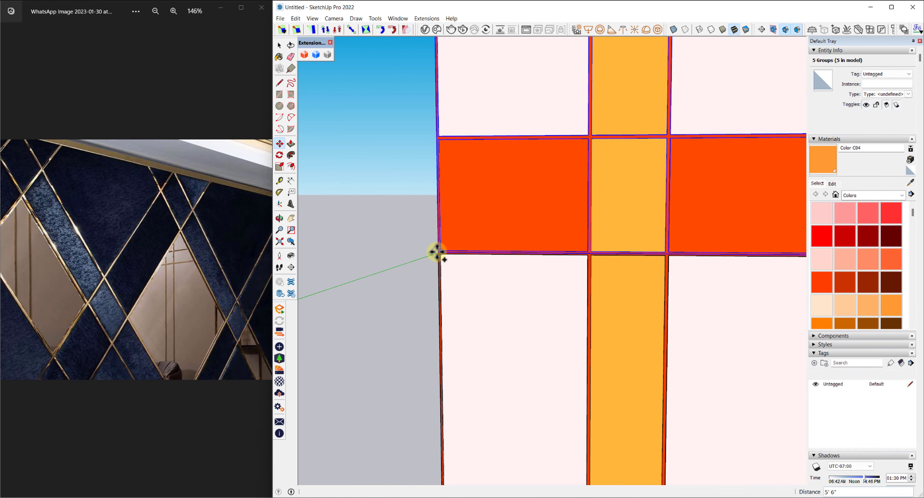
middle_drag(435, 250, 458, 254)
scroll(459, 255, down, 3)
key(space)
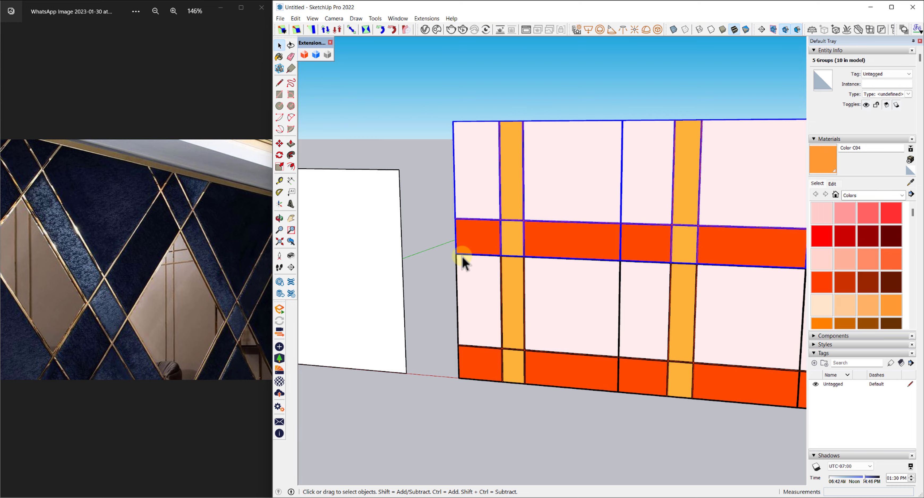
Copy the top row upward to add a third tier
scroll(461, 255, up, 1)
scroll(461, 255, up, 3)
scroll(452, 249, up, 2)
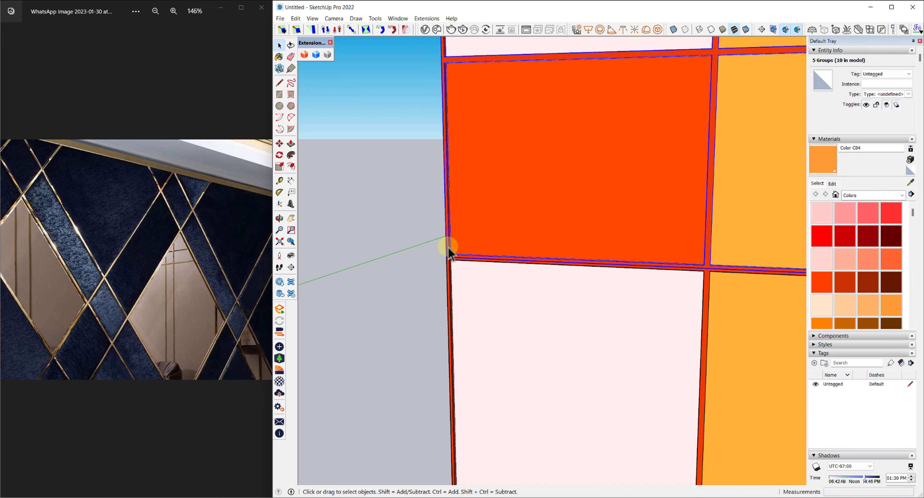
scroll(439, 241, down, 3)
shift+middle_drag(440, 241, 421, 315)
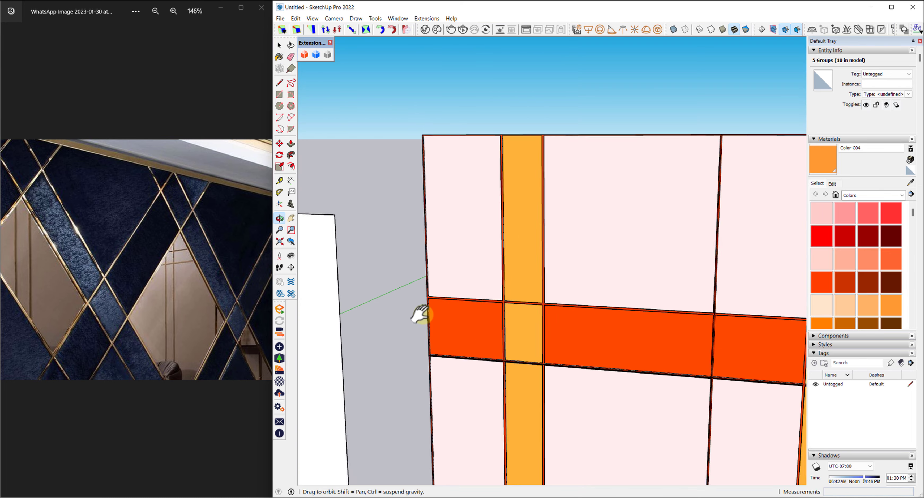
key(m)
click(428, 298)
scroll(407, 141, up, 3)
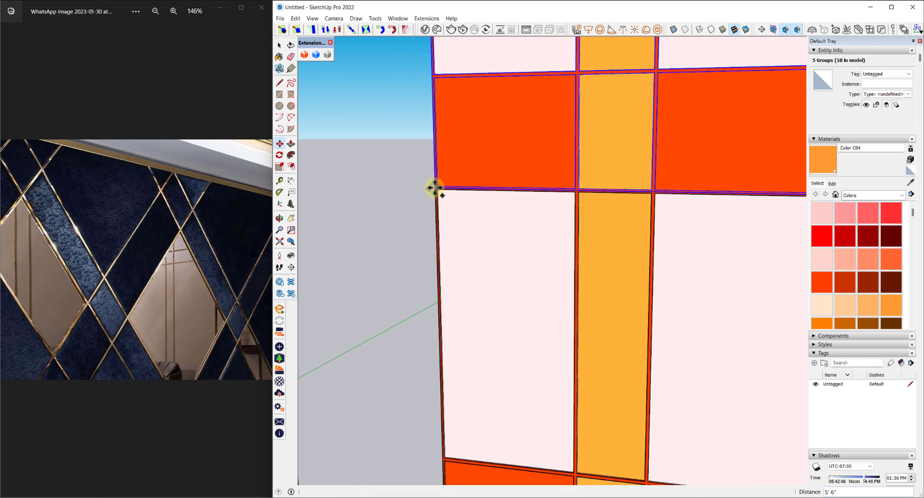
click(435, 188)
key(space)
scroll(449, 197, down, 4)
scroll(454, 200, down, 3)
Select just the top row of wall pieces
middle_drag(472, 250, 622, 266)
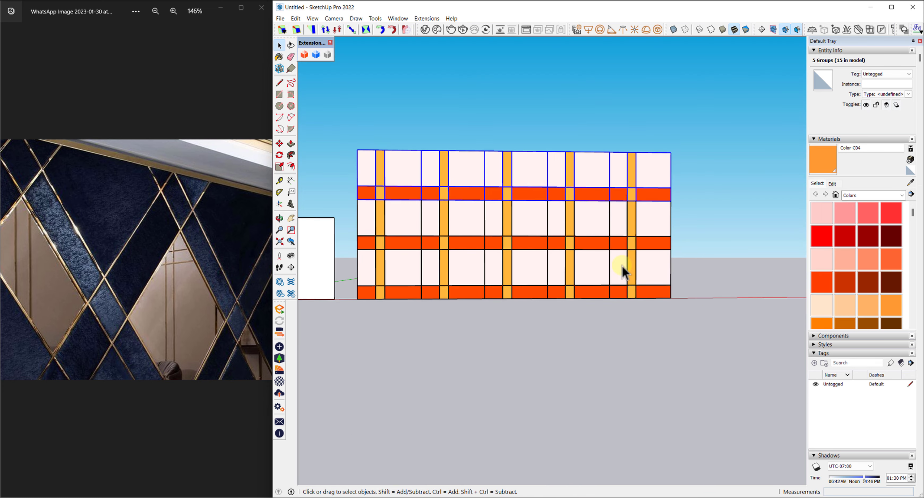
drag(415, 178, 404, 173)
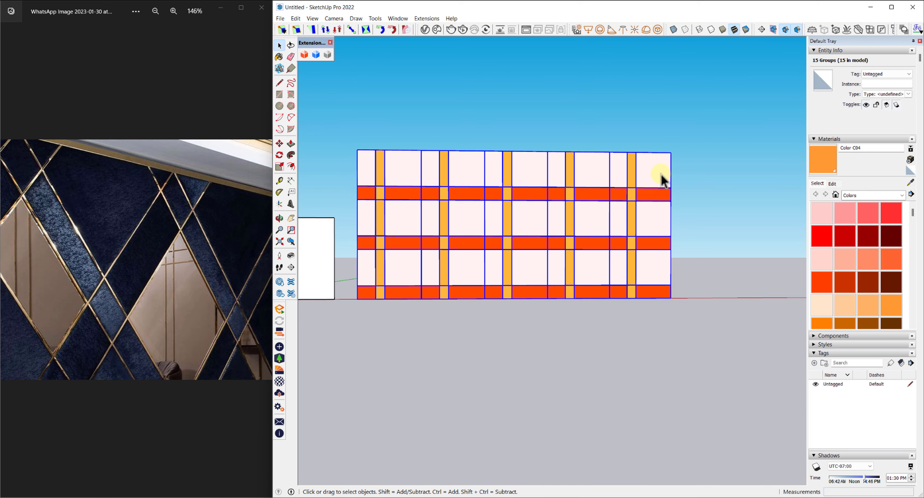
drag(350, 130, 350, 130)
scroll(391, 157, up, 2)
scroll(423, 259, up, 3)
scroll(439, 248, up, 3)
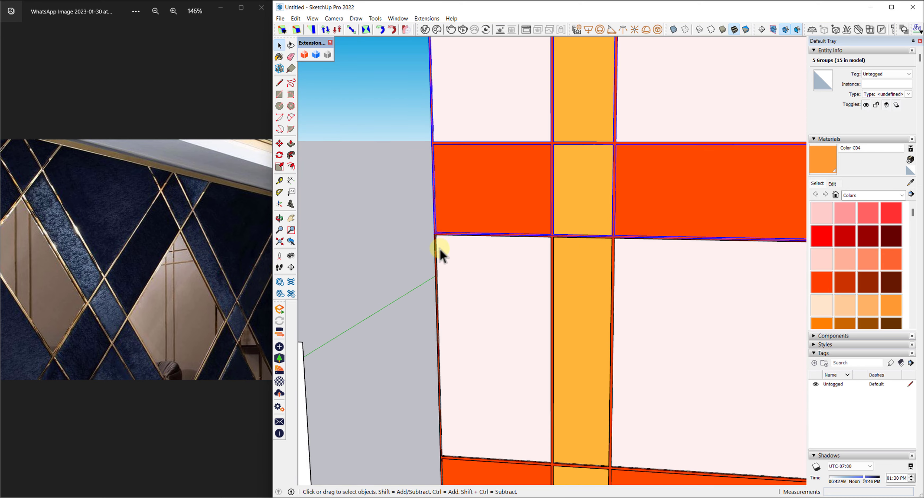
scroll(444, 227, up, 2)
Copy the top row upward as the fourth tier, then select every piece of the grid wall
key(m)
click(453, 244)
key(ctrl)
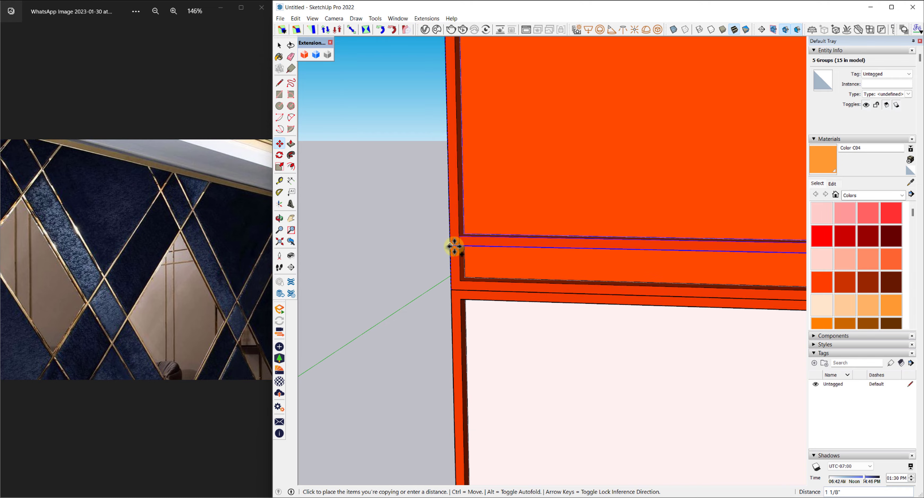
scroll(494, 247, down, 3)
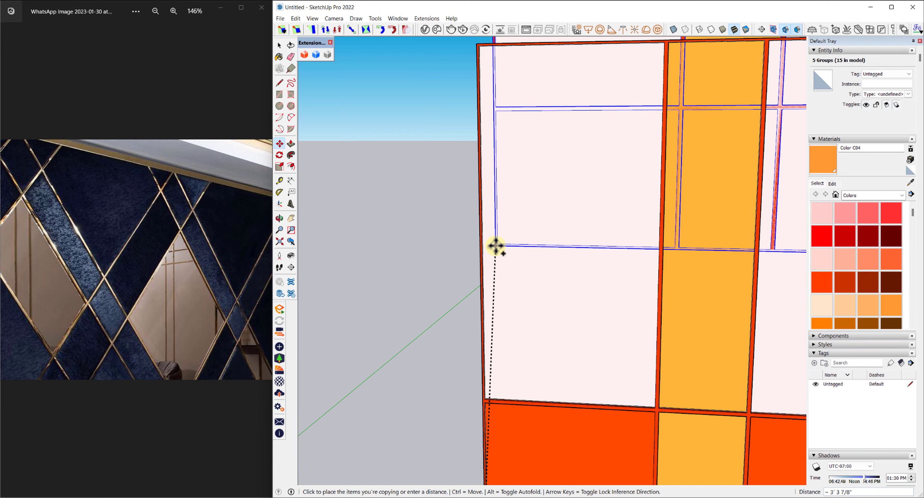
scroll(487, 216, up, 3)
scroll(466, 229, up, 2)
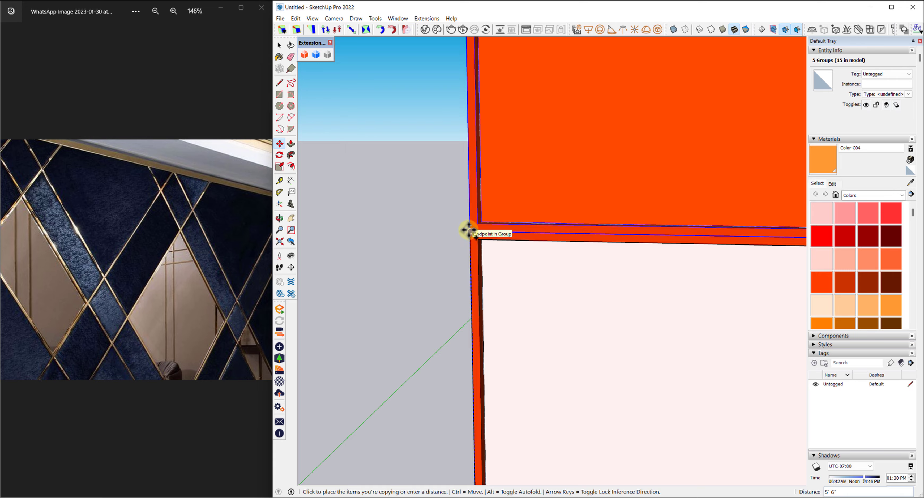
click(468, 231)
key(space)
scroll(468, 229, down, 2)
scroll(469, 229, down, 2)
scroll(468, 229, down, 5)
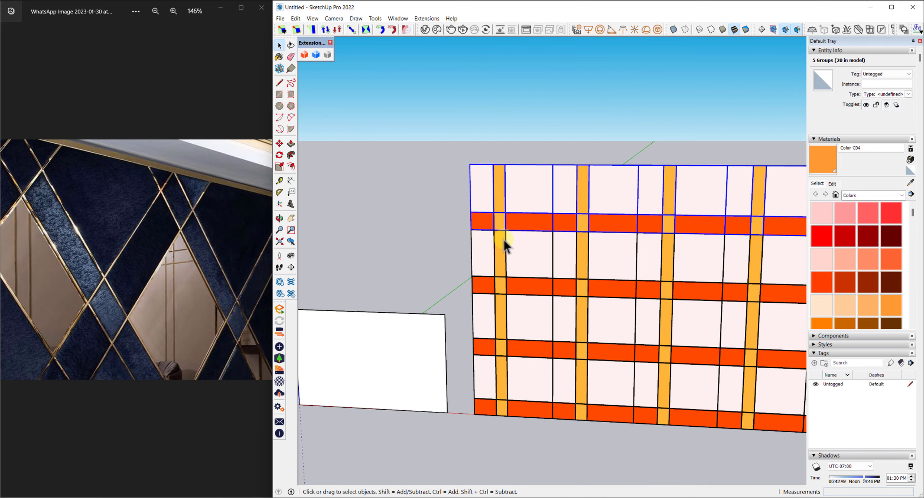
scroll(503, 242, down, 2)
shift+middle_drag(559, 295, 510, 223)
drag(701, 323, 442, 130)
Group all the wall pieces into one object
right_click(455, 151)
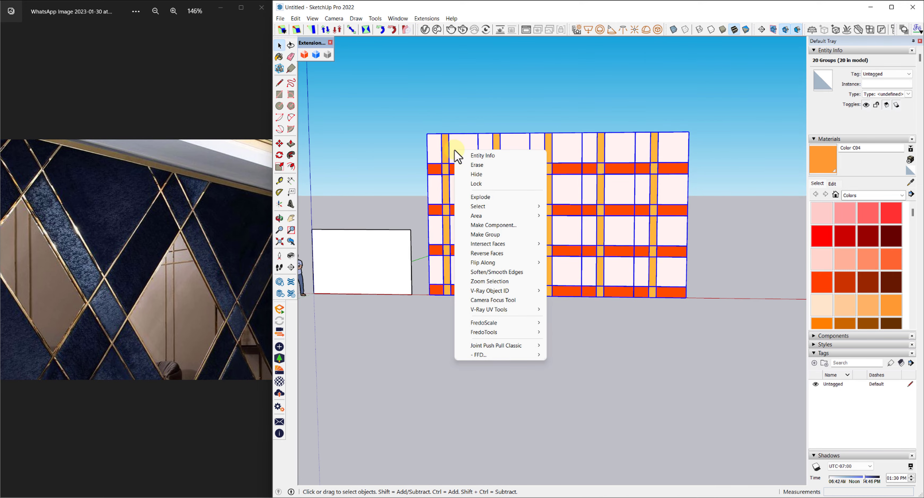
click(488, 233)
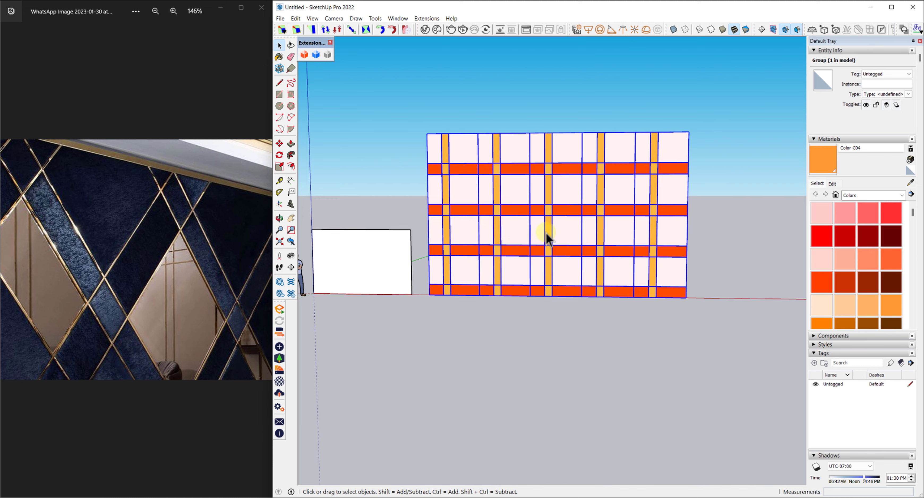
mouse_move(546, 233)
middle_down()
mouse_move(532, 215)
mouse_move(541, 235)
middle_up()
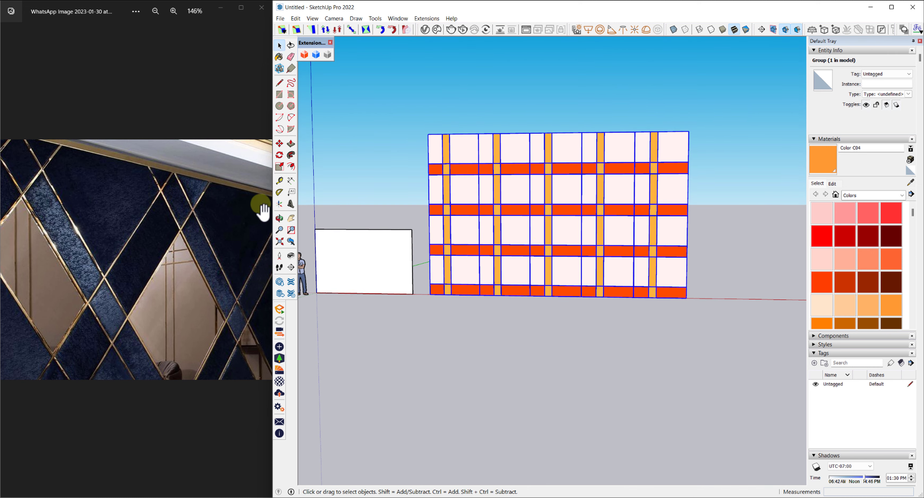
Rotate the grouped wall 45 degrees into a diamond lattice, then select the white rectangle
click(279, 156)
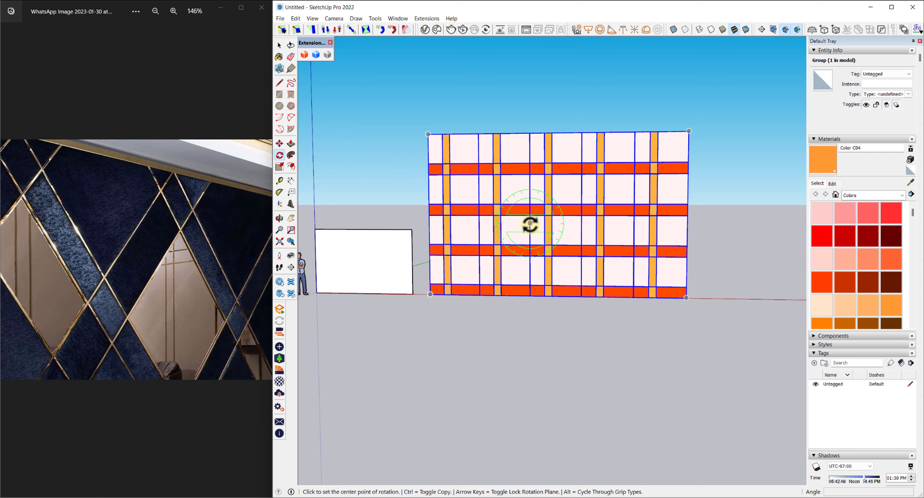
click(515, 228)
click(574, 228)
text(45)
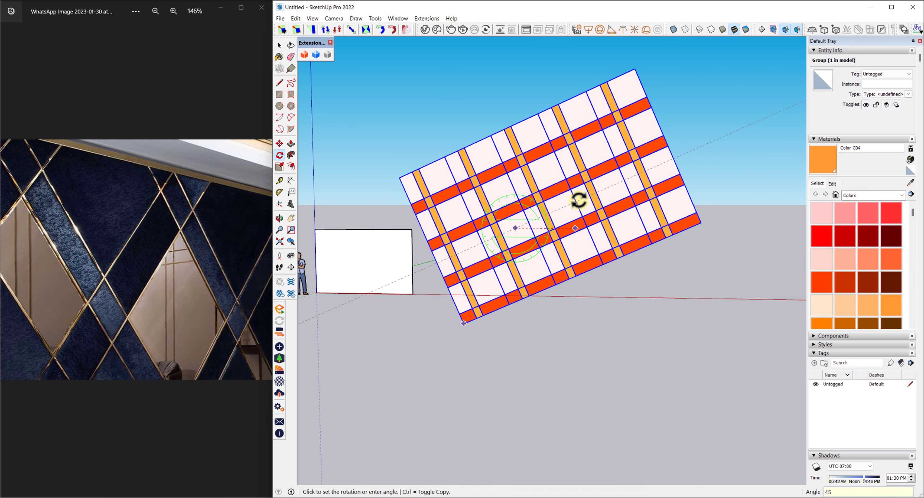
key(Return)
scroll(448, 232, up, 3)
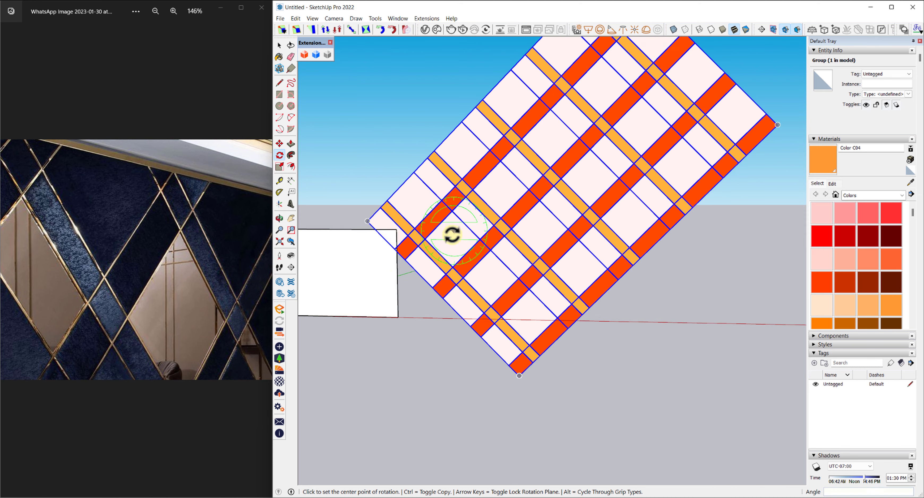
key(space)
click(382, 277)
scroll(382, 277, down, 2)
Move the white rectangle over the rotated diamond grid
key(m)
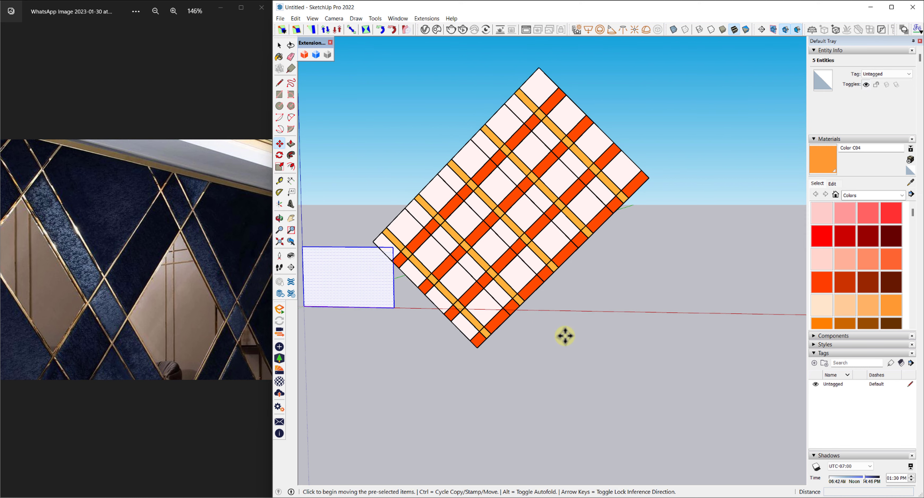
click(565, 336)
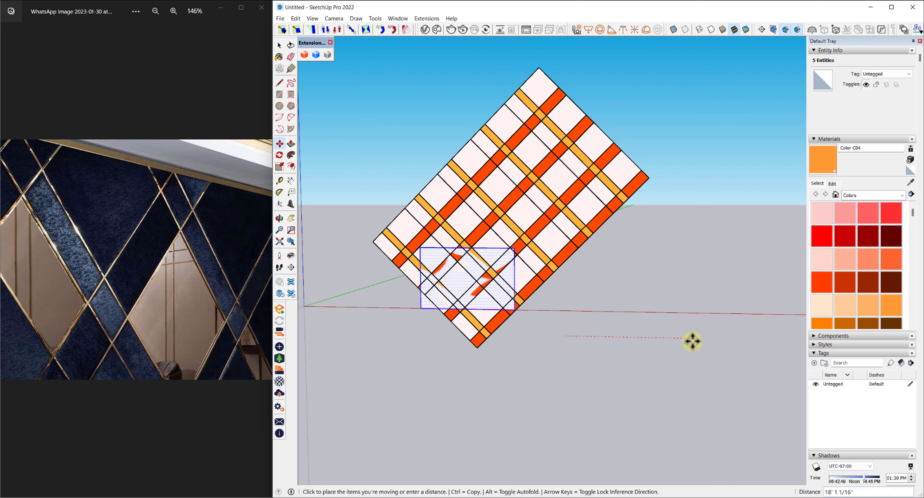
click(680, 324)
scroll(494, 222, up, 3)
scroll(496, 225, up, 3)
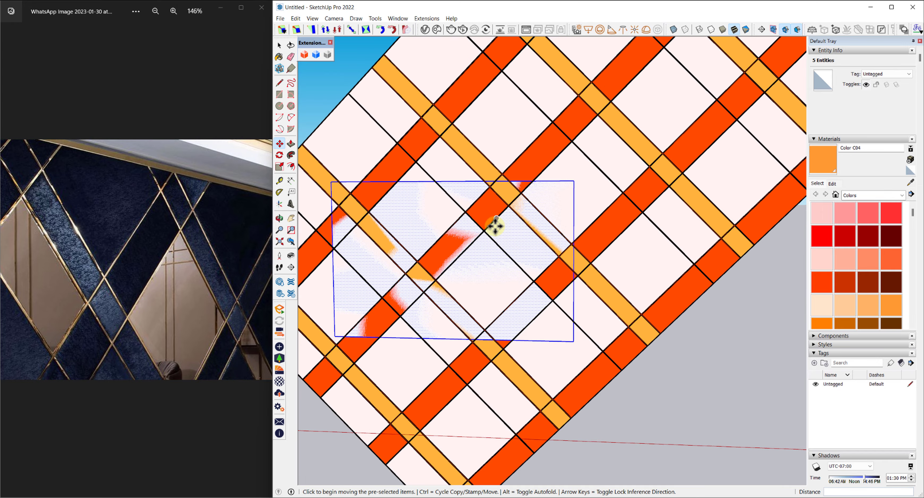
scroll(495, 226, up, 2)
scroll(486, 256, up, 2)
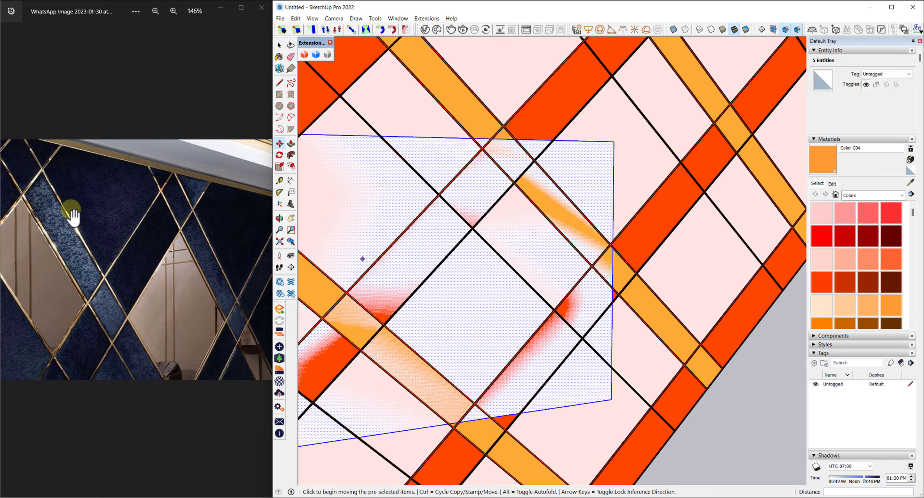
scroll(484, 316, up, 2)
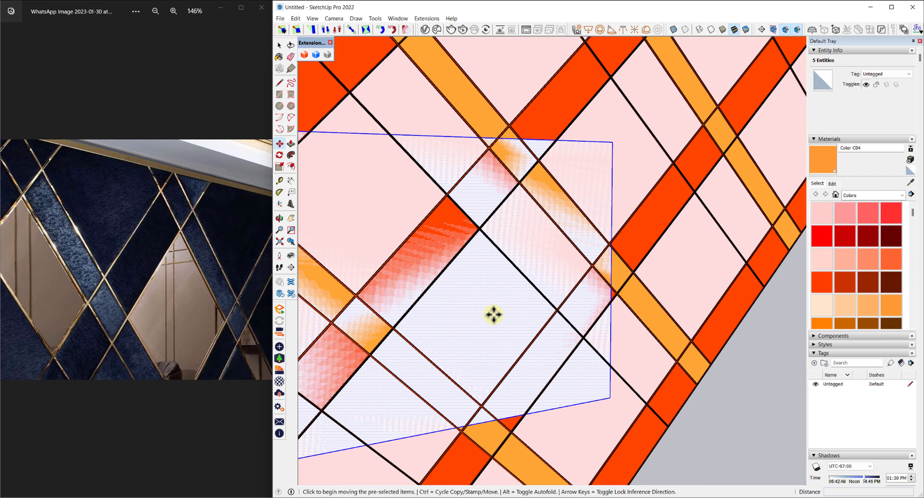
Adjust the rectangle's position so it stands 6" off the banded lattice
click(493, 314)
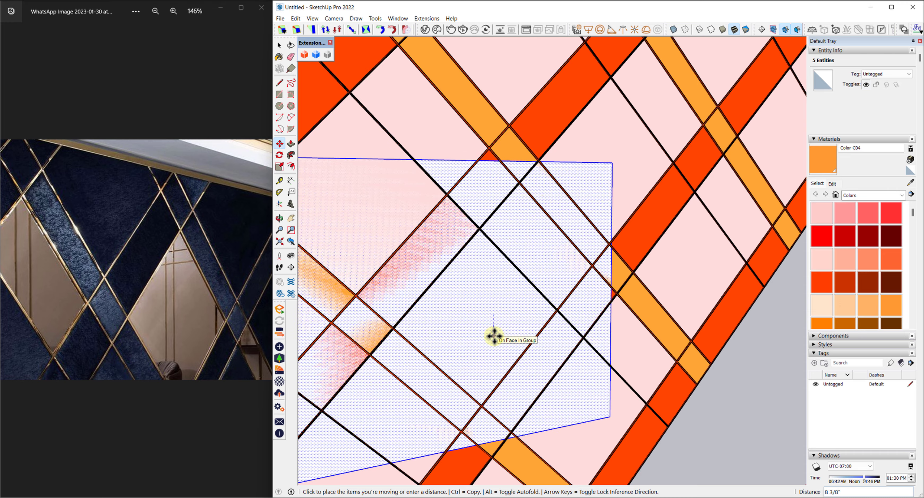
mouse_move(493, 336)
middle_down()
mouse_move(360, 319)
mouse_move(367, 289)
middle_up()
scroll(401, 276, up, 2)
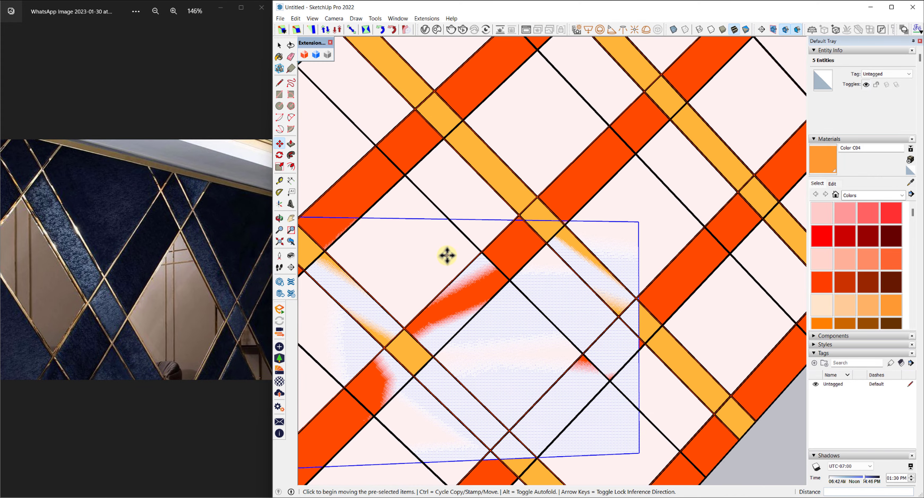
click(447, 256)
middle_drag(474, 289, 505, 293)
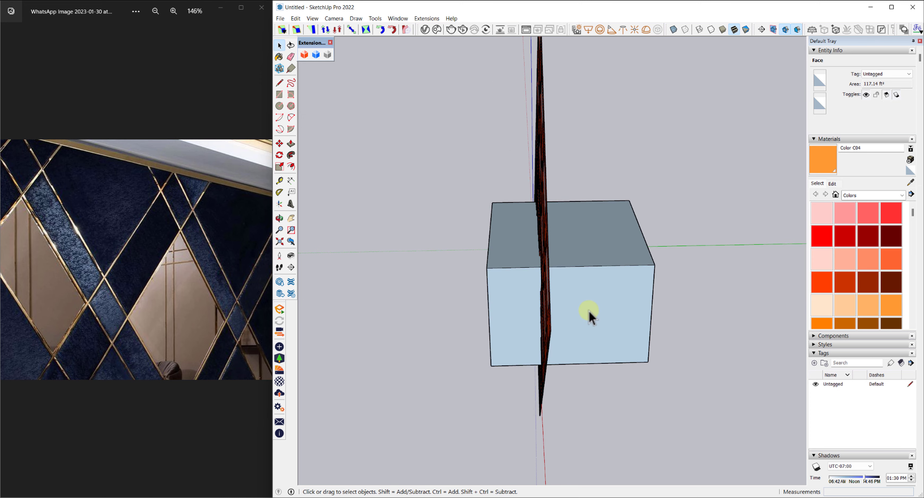
Make the box a group and delete its front face to hollow it
triple_click(589, 313)
right_click(592, 309)
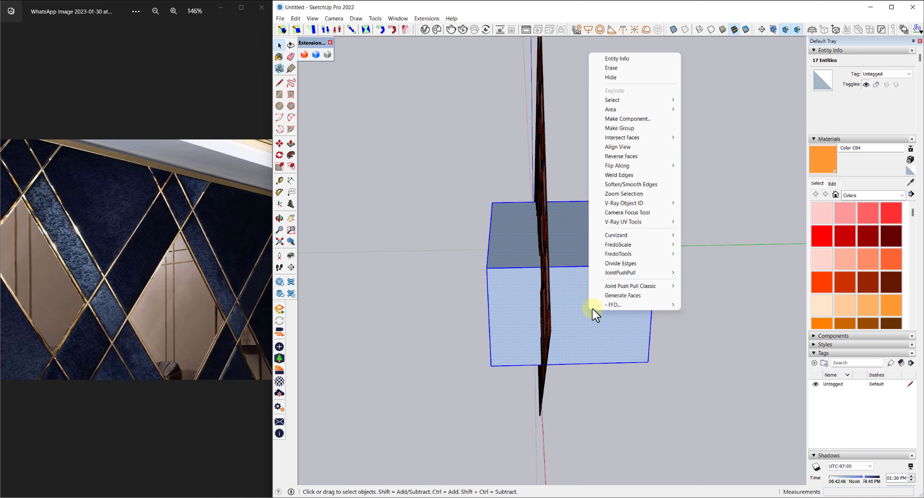
click(618, 128)
mouse_move(336, 301)
middle_down()
mouse_move(555, 269)
mouse_move(603, 294)
mouse_move(611, 311)
mouse_move(664, 258)
middle_up()
key(Delete)
key(Escape)
Explode the diamond grid group into loose geometry
click(577, 244)
mouse_move(578, 244)
middle_down()
mouse_move(495, 292)
mouse_move(502, 330)
mouse_move(522, 268)
mouse_move(551, 229)
mouse_move(535, 257)
middle_up()
scroll(523, 287, up, 2)
shift+click(522, 287)
click(535, 251)
right_click(534, 257)
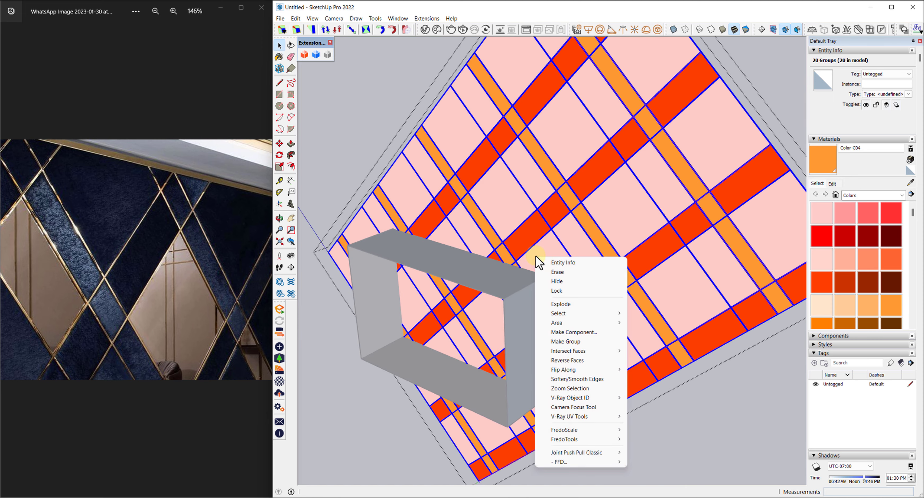
click(561, 304)
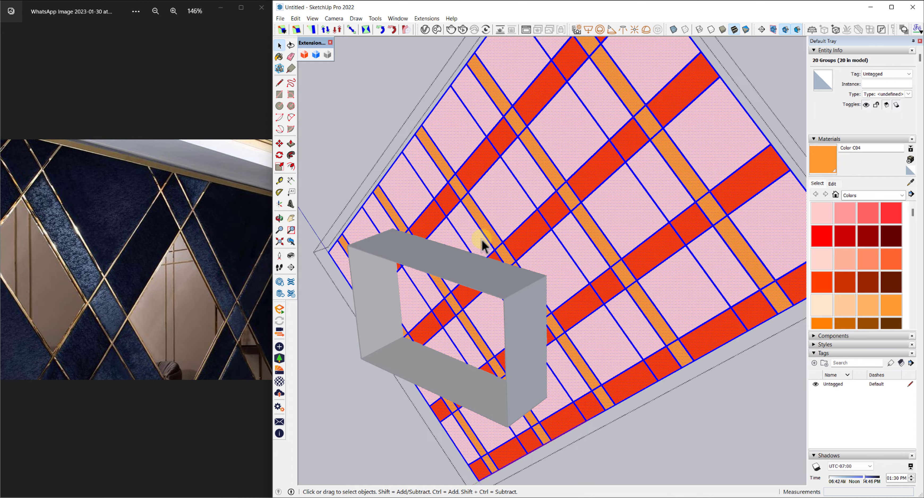
middle_drag(481, 242, 668, 264)
click(594, 222)
mouse_move(594, 223)
middle_down()
mouse_move(592, 248)
mouse_move(584, 151)
mouse_move(532, 255)
mouse_move(536, 198)
mouse_move(569, 239)
mouse_move(557, 262)
mouse_move(622, 256)
middle_up()
scroll(617, 264, up, 5)
Select everything and run Intersect Faces With Selection on the box and grid
key(ctrl+a)
right_click(533, 240)
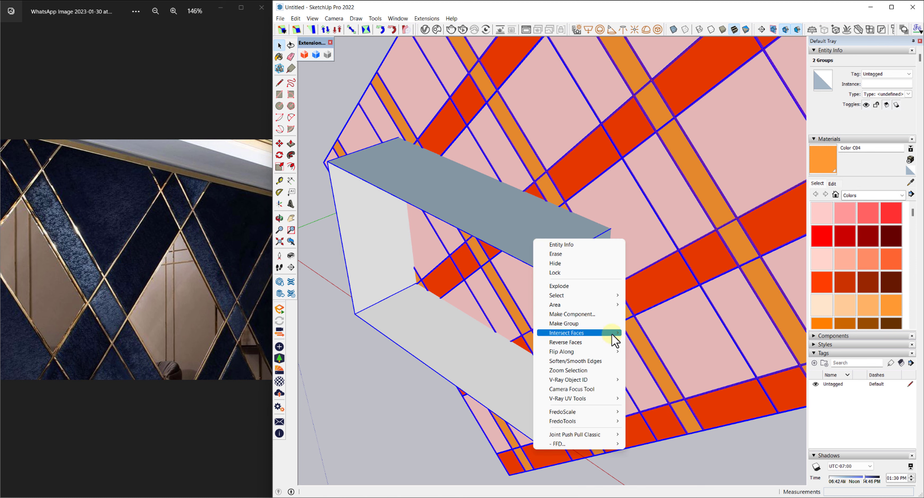
mouse_move(577, 333)
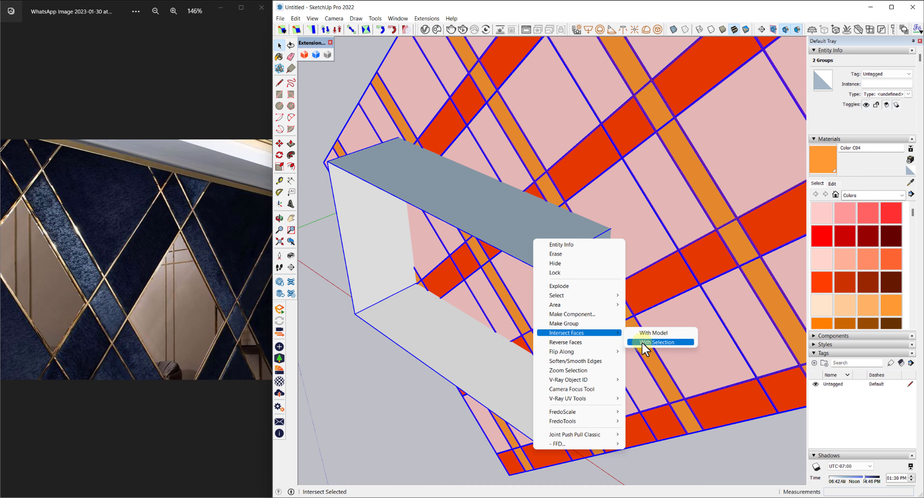
click(641, 342)
Select the rectangle region the intersection cut into the grid
mouse_move(639, 347)
middle_down()
mouse_move(604, 336)
mouse_move(471, 214)
mouse_move(398, 169)
middle_up()
drag(395, 158, 392, 156)
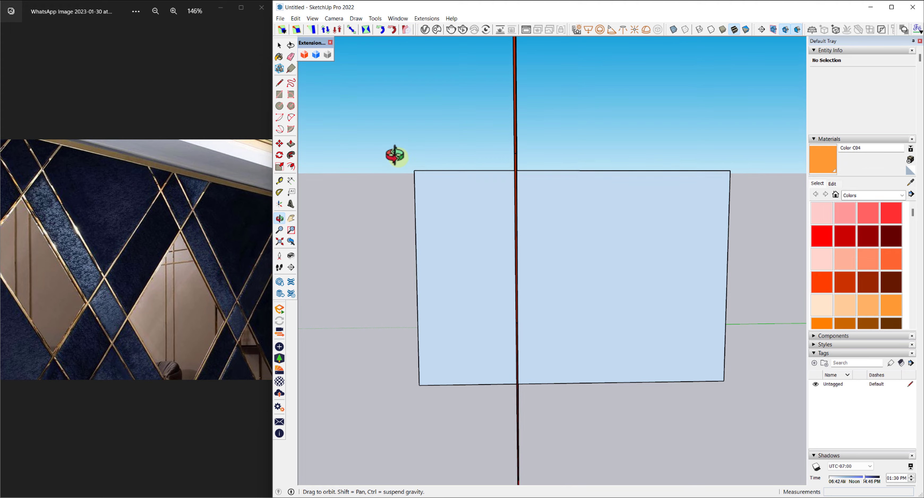
key(space)
drag(511, 168, 522, 385)
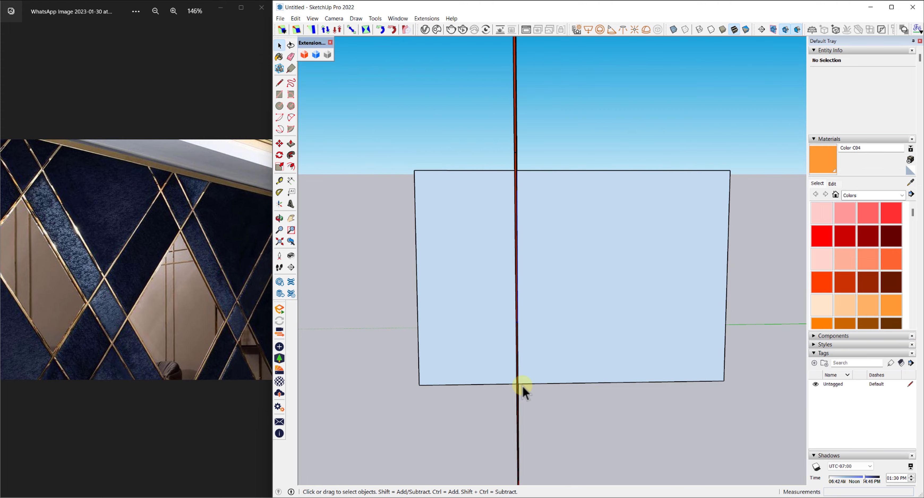
mouse_move(522, 385)
middle_down()
mouse_move(719, 324)
mouse_move(701, 318)
mouse_move(693, 342)
mouse_move(601, 279)
mouse_move(588, 291)
mouse_move(798, 260)
mouse_move(394, 377)
mouse_move(575, 262)
mouse_move(350, 221)
mouse_move(328, 268)
middle_up()
key(space)
Make the inner rectangle region of the grid its own group
click(588, 335)
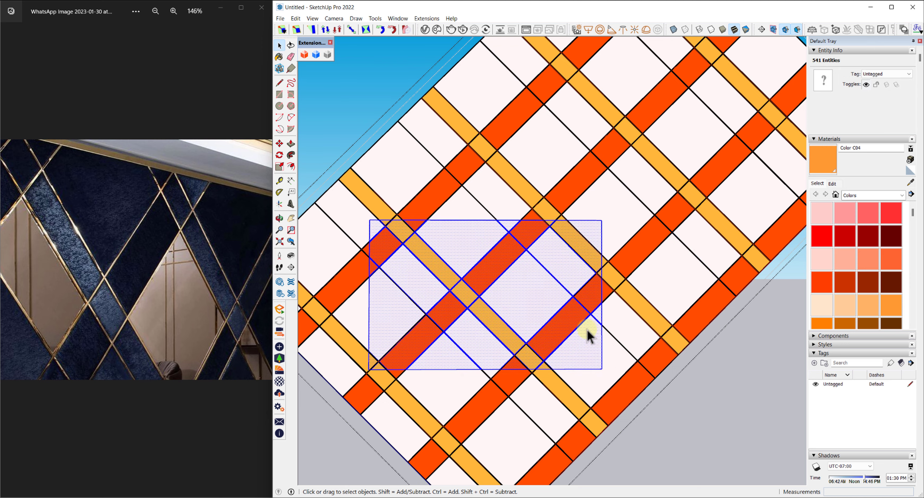
right_click(507, 293)
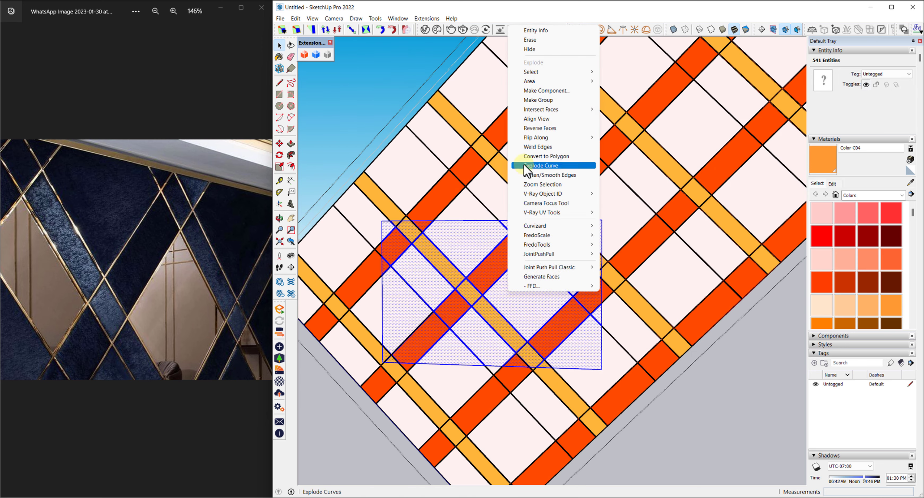
click(531, 100)
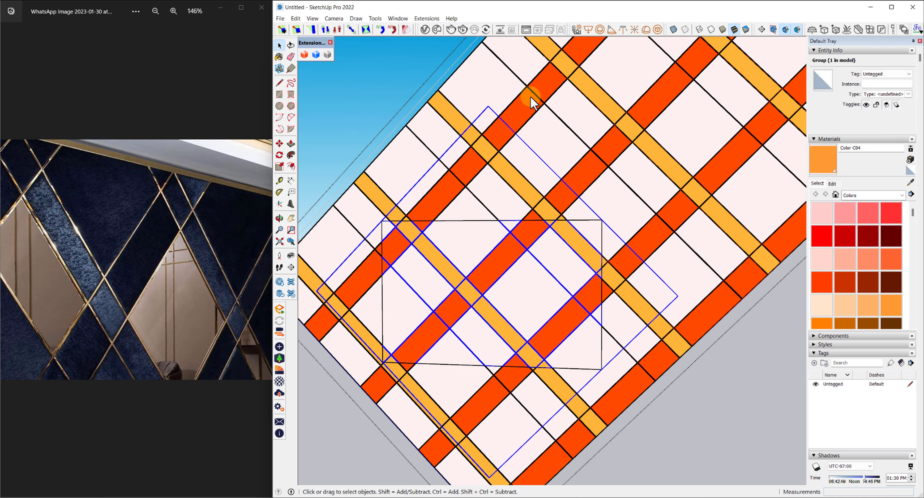
scroll(536, 197, down, 5)
mouse_move(515, 262)
middle_down()
mouse_move(540, 264)
mouse_move(478, 265)
mouse_move(609, 252)
mouse_move(602, 277)
middle_up()
scroll(573, 237, up, 5)
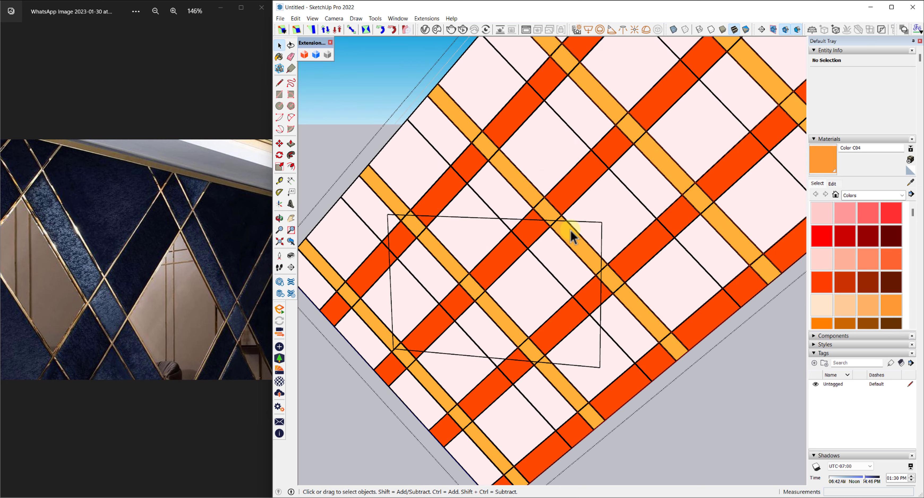
scroll(585, 198, down, 3)
Delete all pattern geometry outside the rectangle group
triple_click(586, 200)
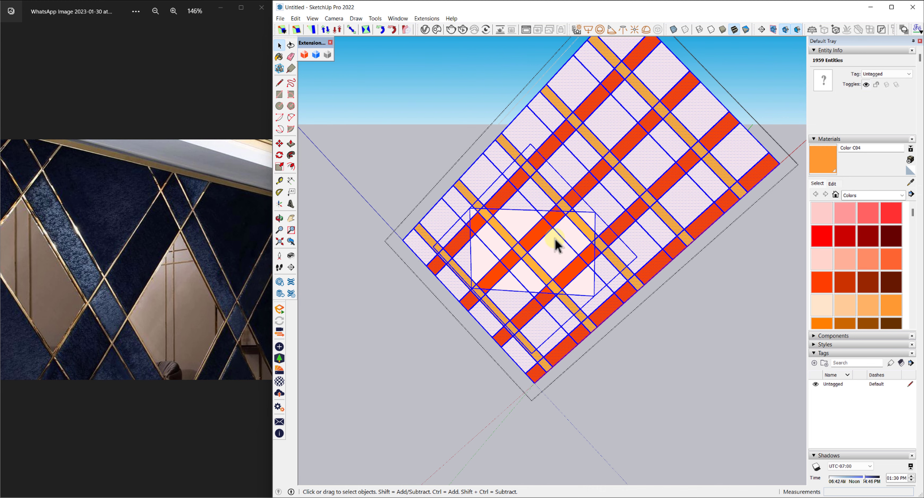
shift+click(556, 245)
scroll(570, 238, up, 2)
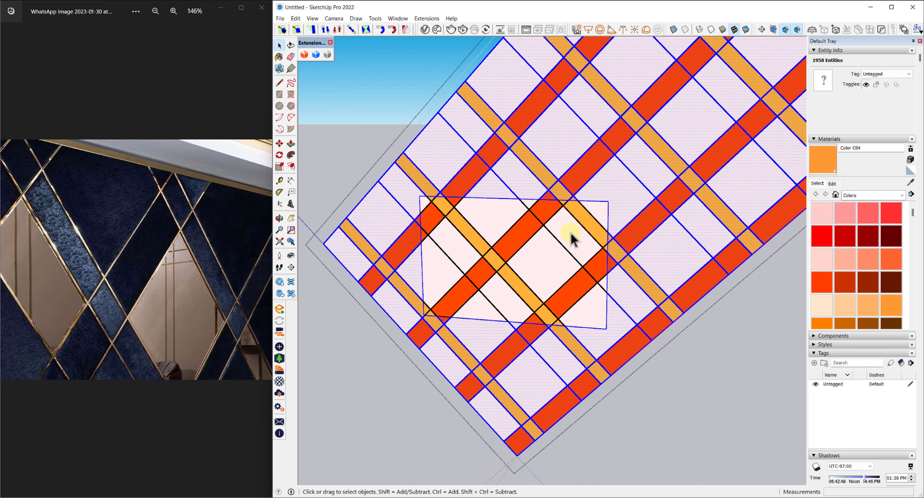
key(Delete)
mouse_move(572, 239)
middle_down()
mouse_move(614, 201)
mouse_move(523, 224)
middle_up()
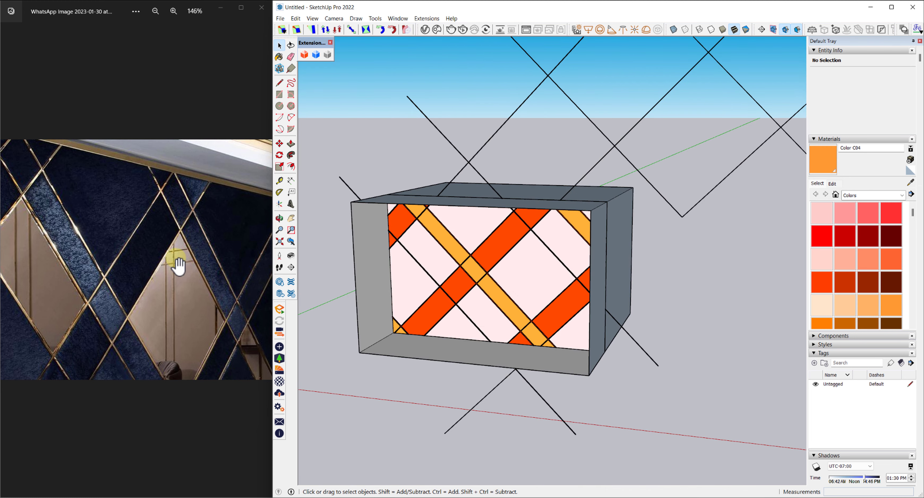
scroll(608, 202, down, 2)
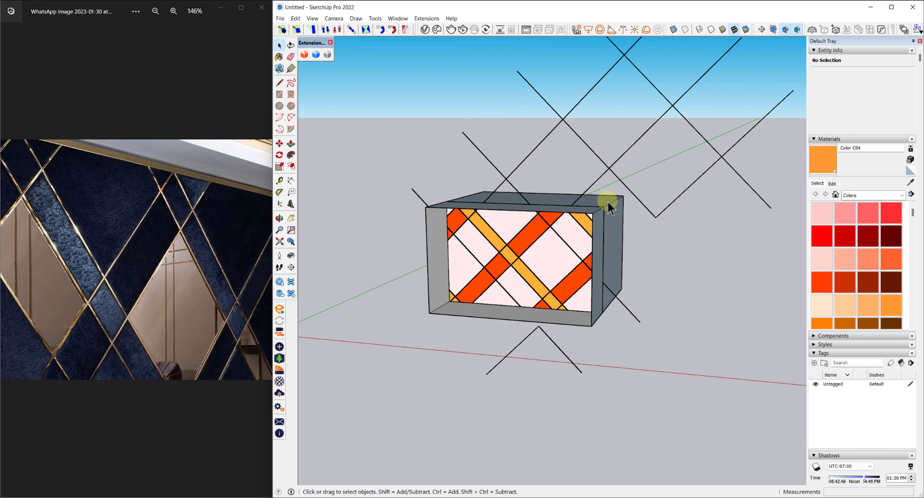
Remove the leftover diamond lines and the box walls around the panel
triple_click(609, 167)
key(Delete)
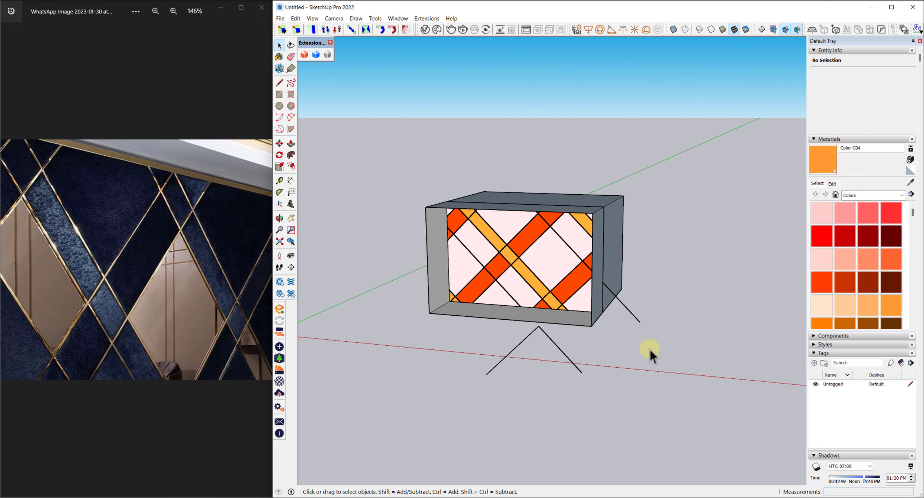
key(ctrl+z)
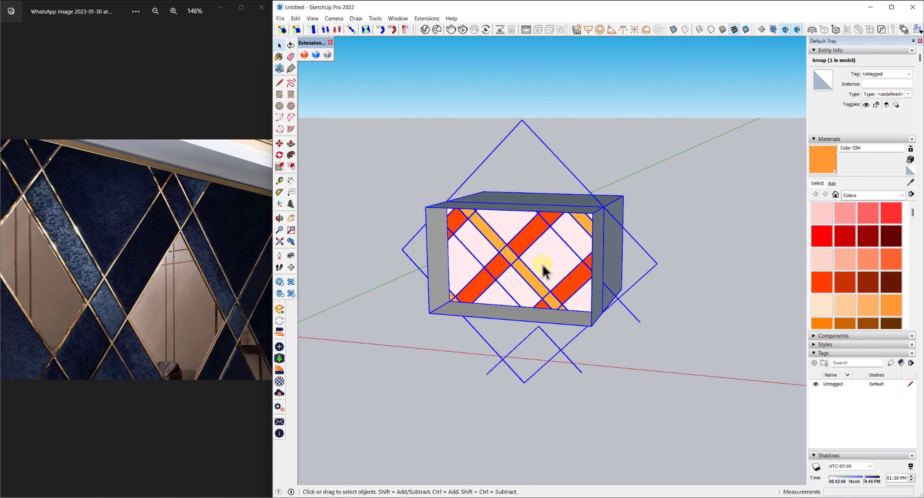
scroll(595, 287, up, 2)
shift+click(632, 256)
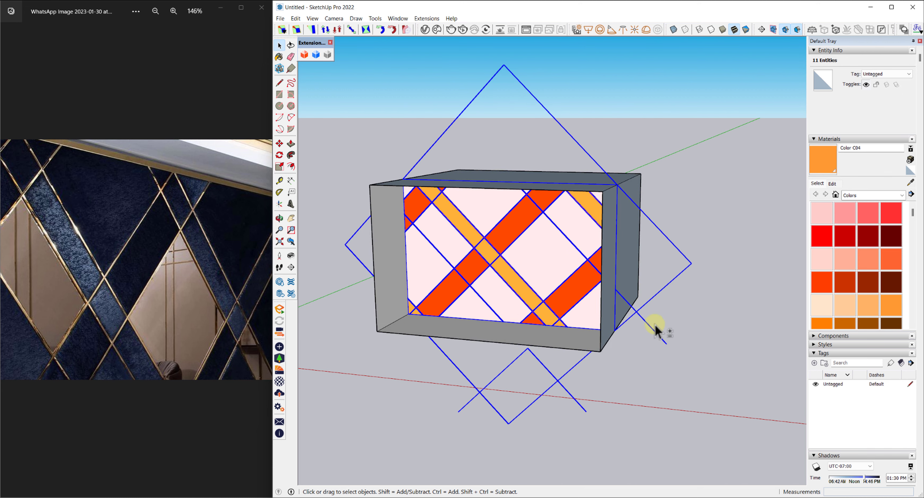
click(553, 254)
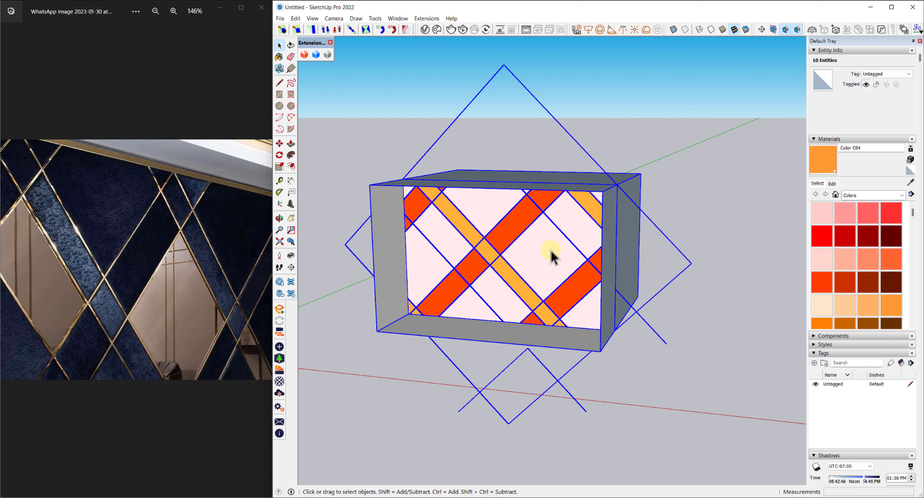
scroll(506, 247, up, 3)
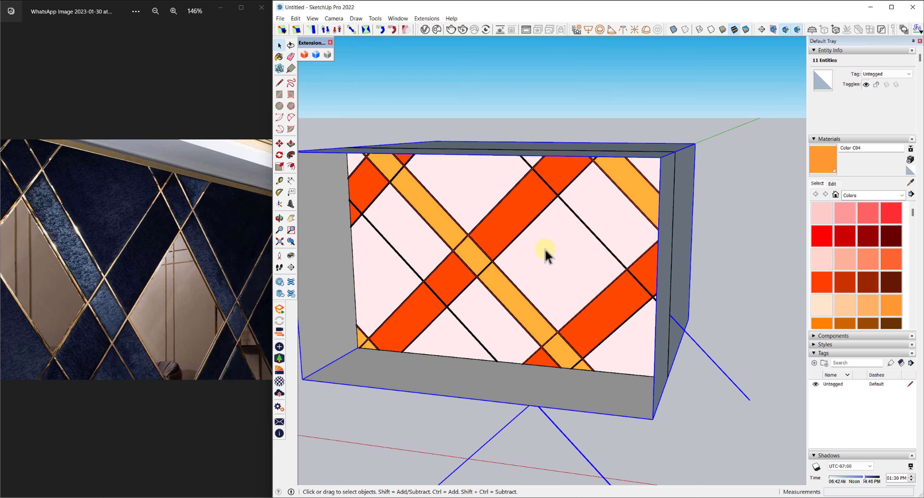
key(Delete)
Orbit to view the trimmed orange and orange-red banded panel in perspective
scroll(544, 249, down, 3)
mouse_move(544, 248)
middle_down()
mouse_move(532, 237)
mouse_move(590, 237)
middle_up()
scroll(502, 262, up, 3)
mouse_move(501, 262)
middle_down()
mouse_move(517, 257)
mouse_move(584, 320)
mouse_move(534, 334)
mouse_move(557, 306)
mouse_move(550, 311)
mouse_move(584, 309)
mouse_move(594, 319)
mouse_move(531, 357)
mouse_move(455, 366)
mouse_move(499, 345)
mouse_move(439, 357)
mouse_move(566, 326)
middle_up()
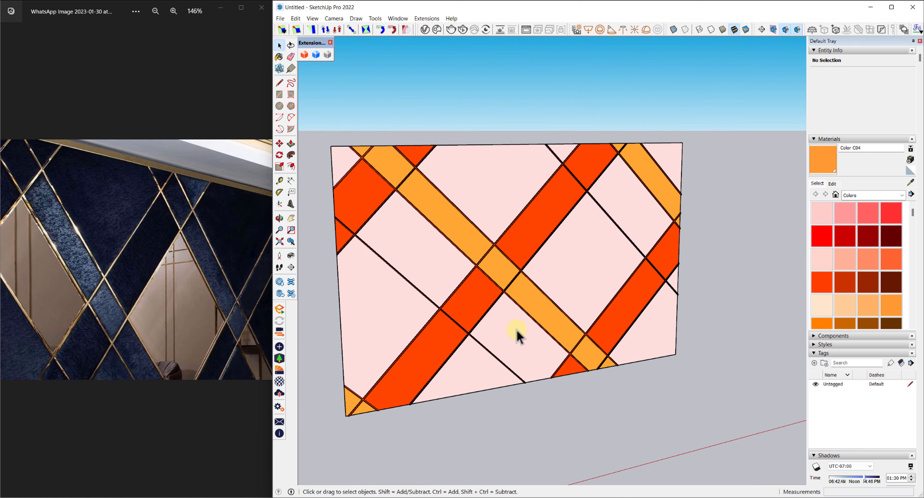
scroll(250, 327, up, 3)
scroll(249, 359, up, 4)
scroll(209, 341, up, 3)
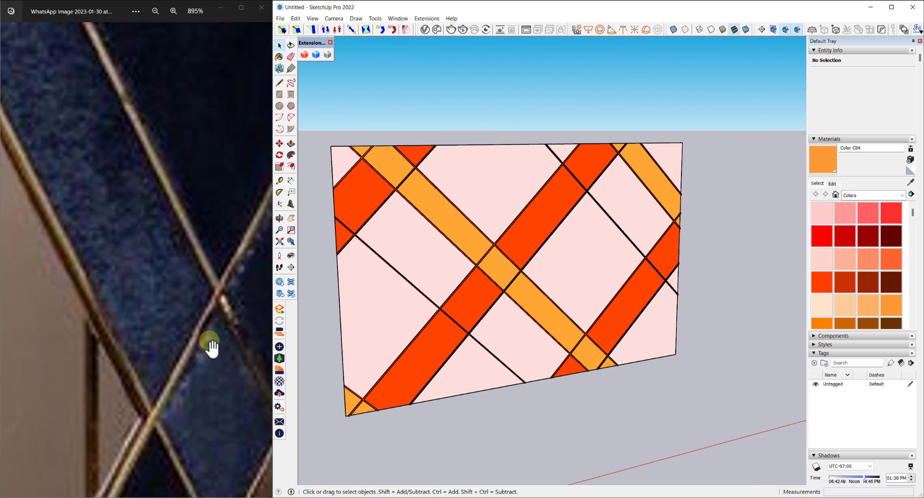
scroll(206, 341, up, 2)
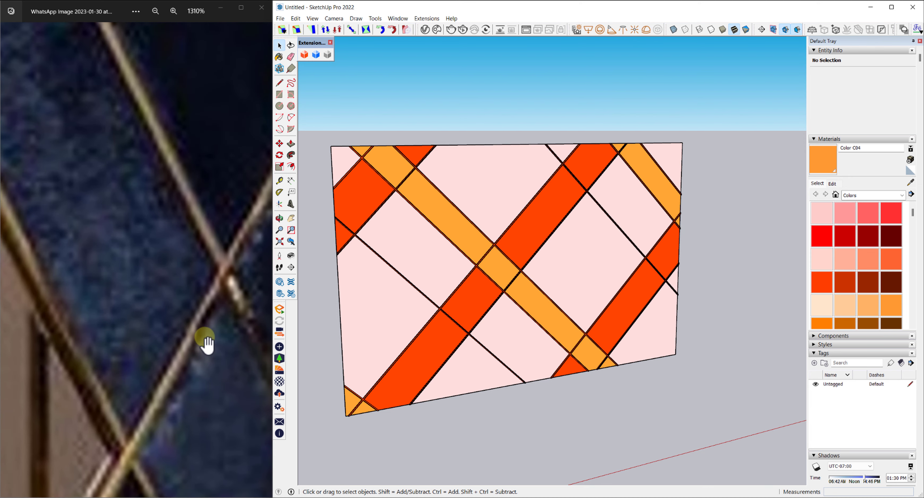
scroll(221, 353, down, 3)
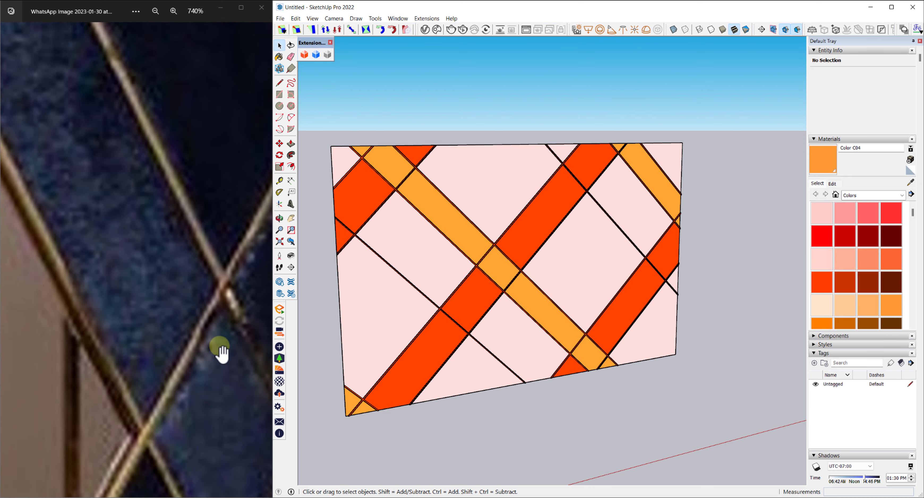
scroll(221, 353, down, 3)
scroll(222, 353, down, 3)
scroll(222, 353, down, 3)
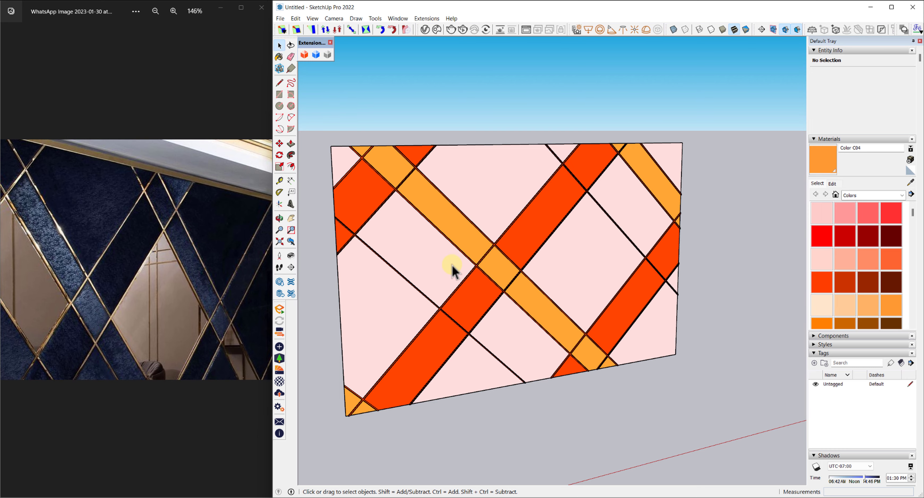
mouse_move(450, 264)
middle_down()
mouse_move(437, 221)
mouse_move(429, 240)
mouse_move(404, 213)
mouse_move(388, 221)
mouse_move(449, 214)
mouse_move(413, 238)
middle_up()
scroll(484, 223, up, 3)
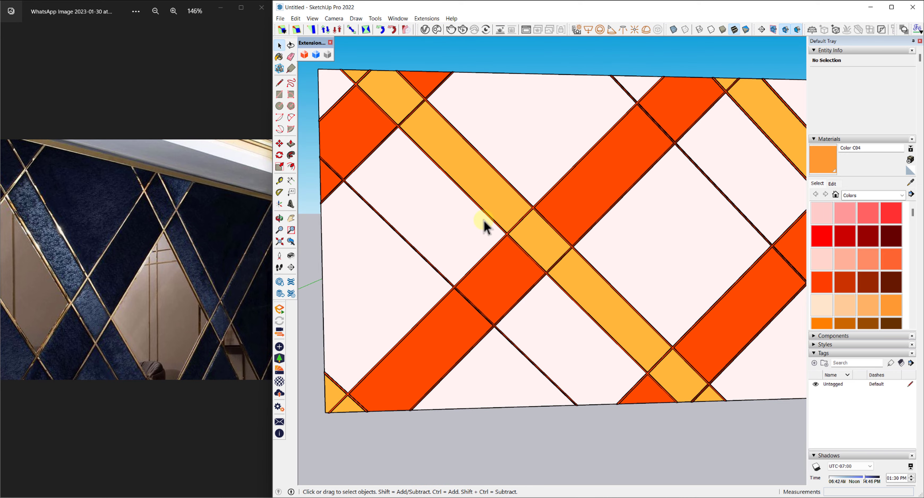
middle_drag(484, 223, 443, 244)
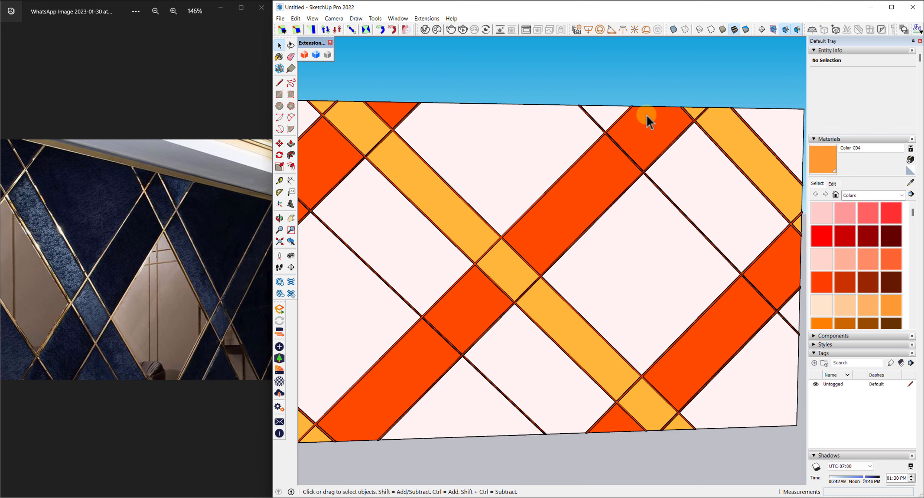
scroll(647, 117, down, 3)
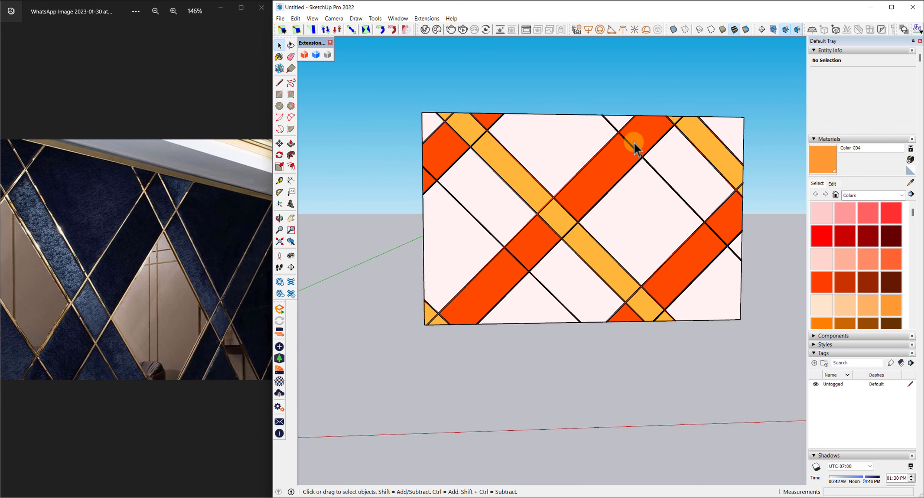